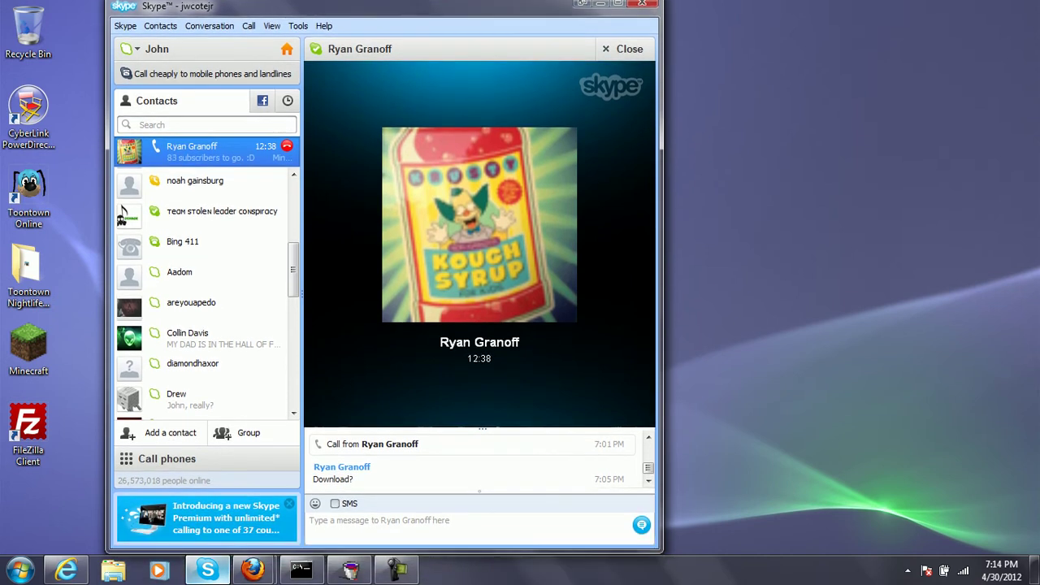
Step: Open the user's Downloads folder and run Flans Mod Installer All Addons, allowing the unverified program to start
{"action": "key", "text": "super"}
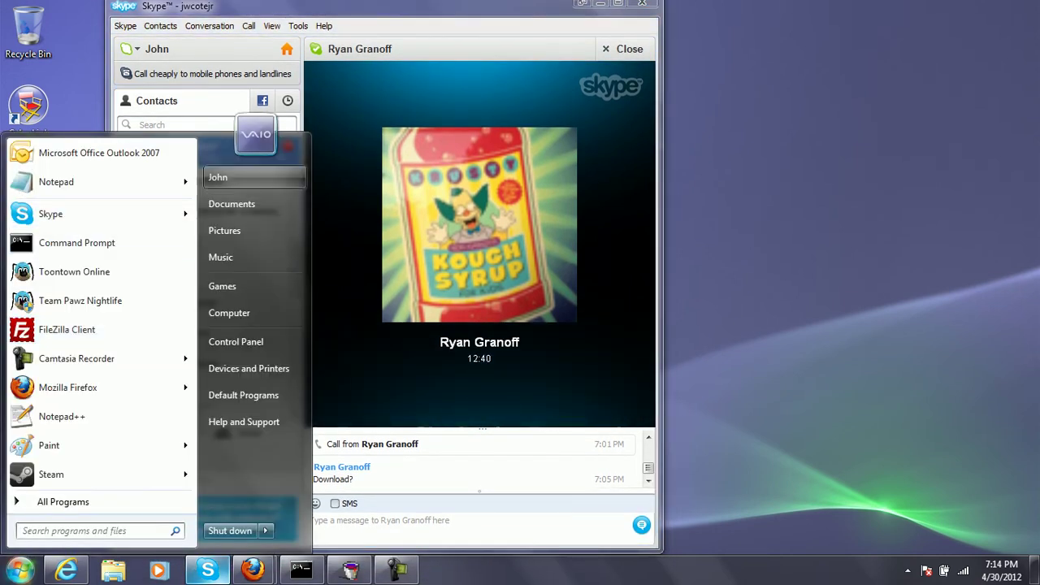
{"action": "left_click", "coordinate": [243, 177]}
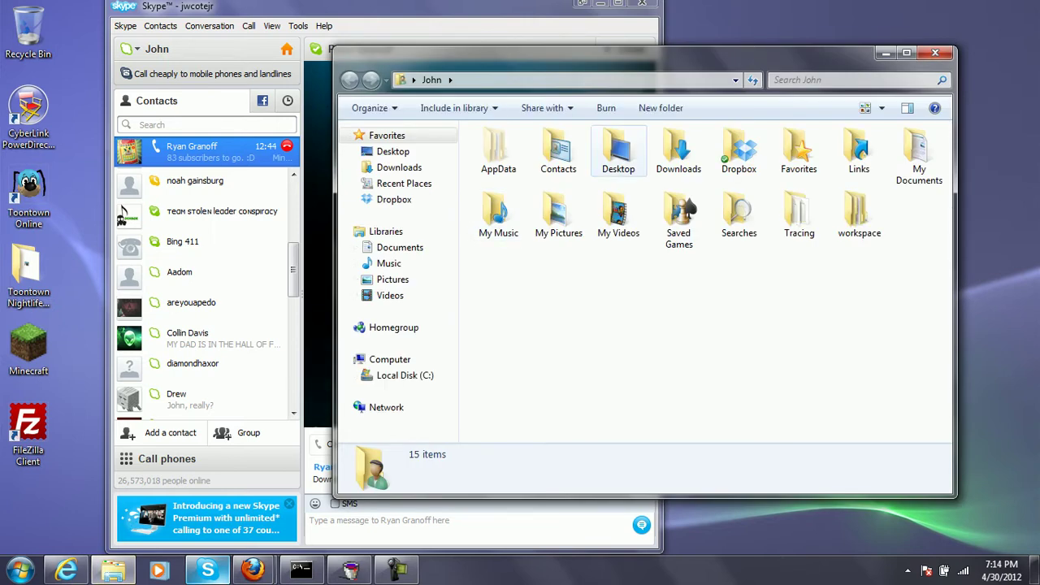
{"action": "double_click", "coordinate": [678, 154]}
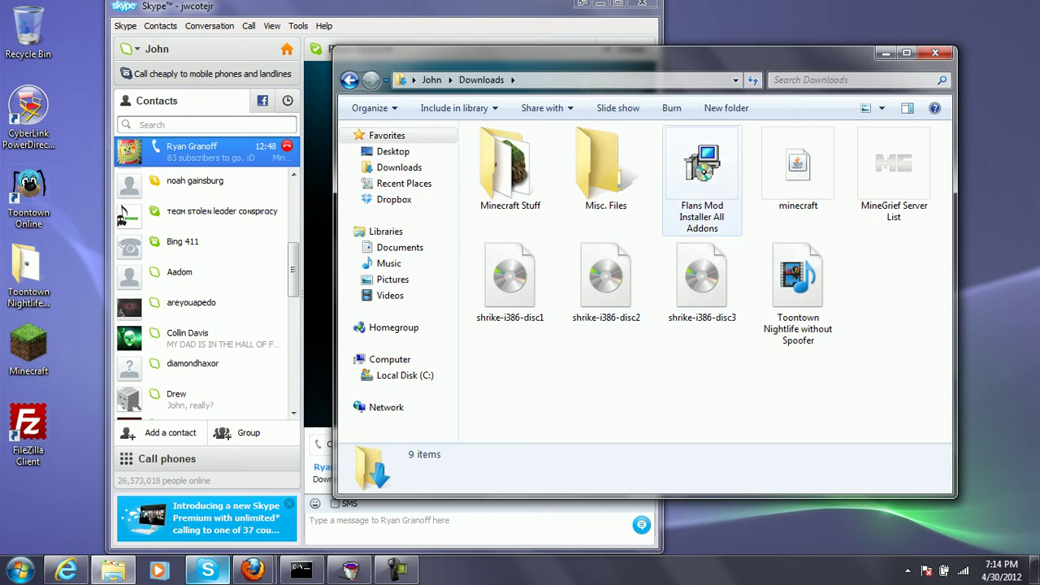
{"action": "double_click", "coordinate": [704, 169]}
{"action": "key", "text": "Return"}
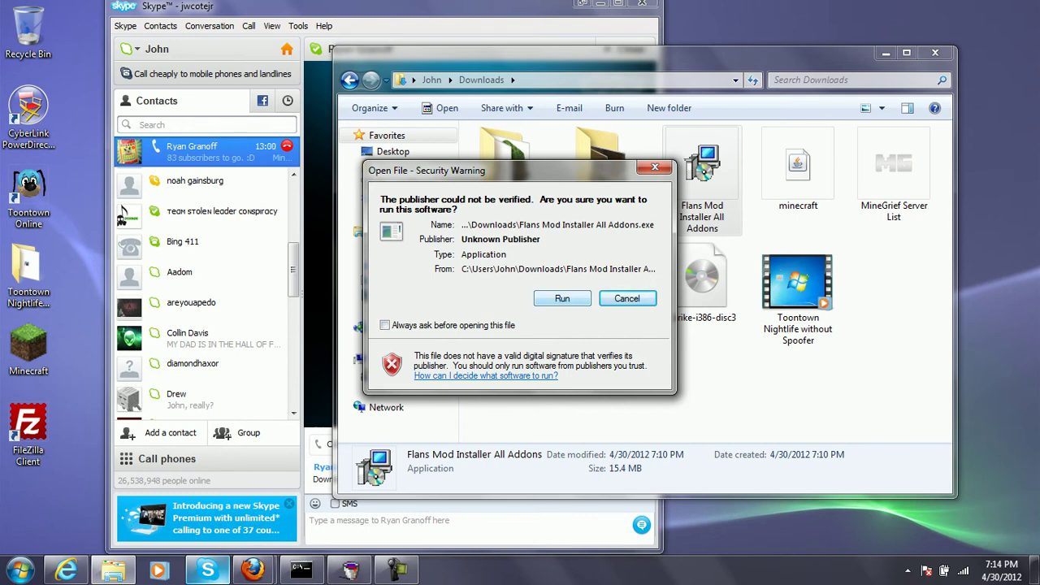
{"action": "left_click", "coordinate": [562, 298]}
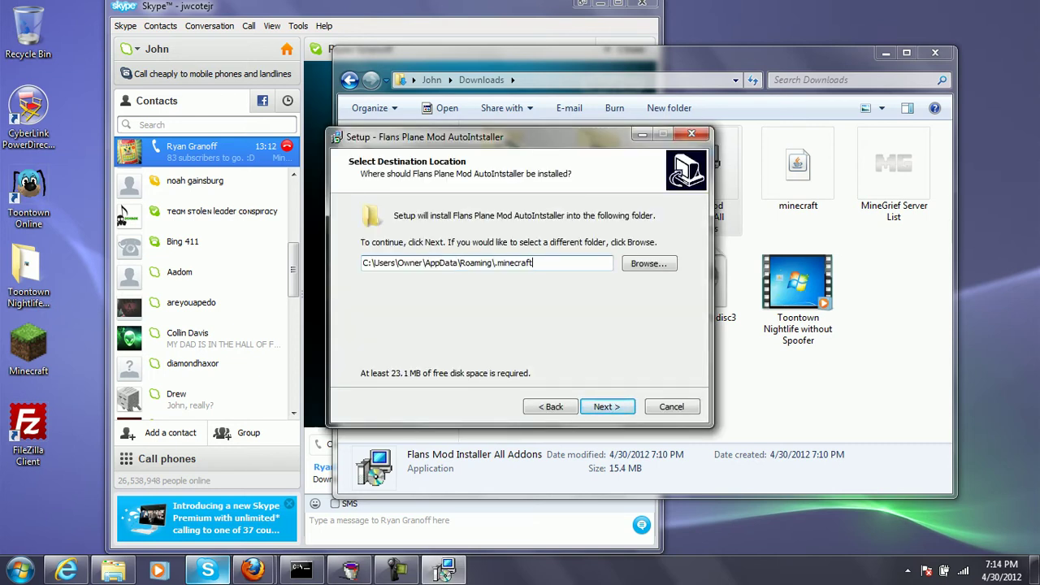
Step: Install the Flans Plane Mod into the default folder C:\Users\Owner\AppData\Roaming\.minecraft
{"action": "key", "text": "Return"}
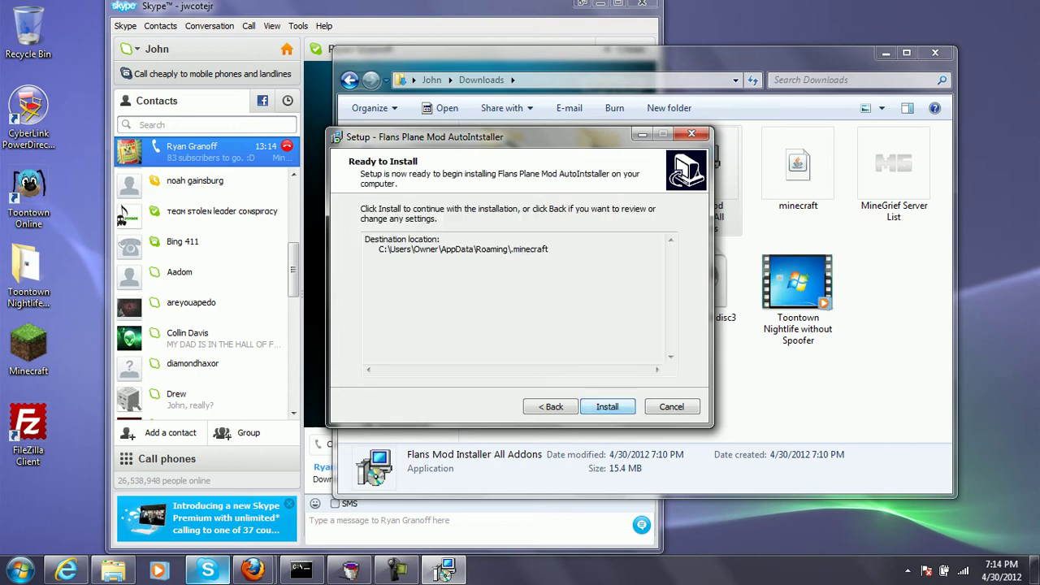
{"action": "key", "text": "Return"}
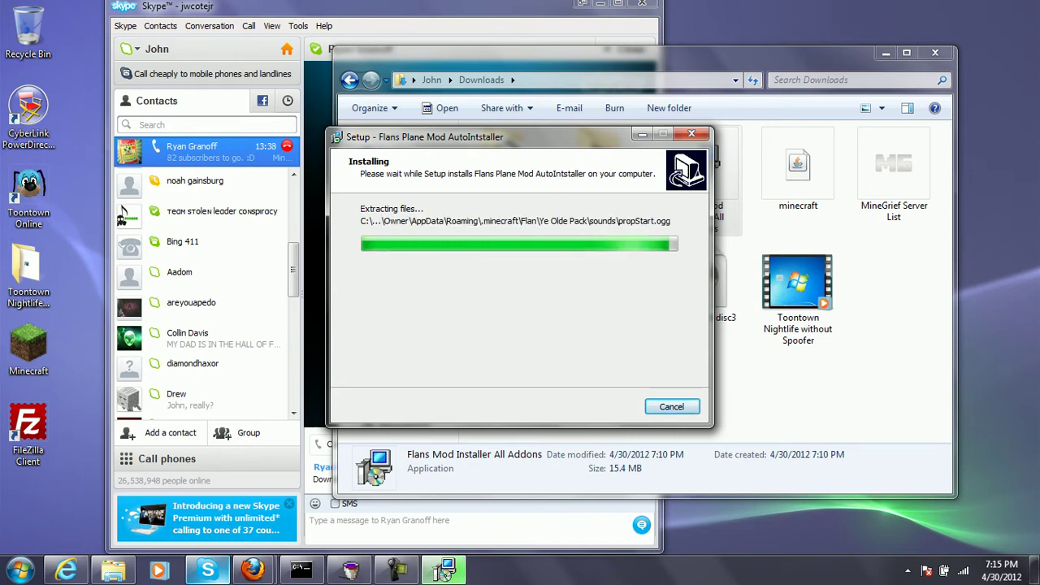
{"action": "key", "text": "Return"}
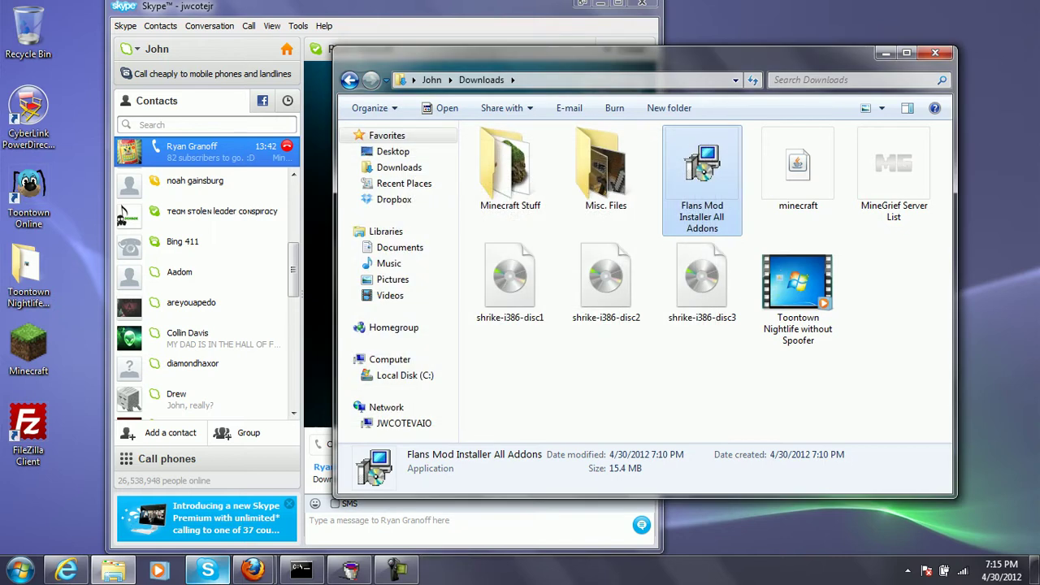
Step: Go to the %appdata% folder in the file browser and open its .minecraft folder
{"action": "left_click", "coordinate": [608, 80]}
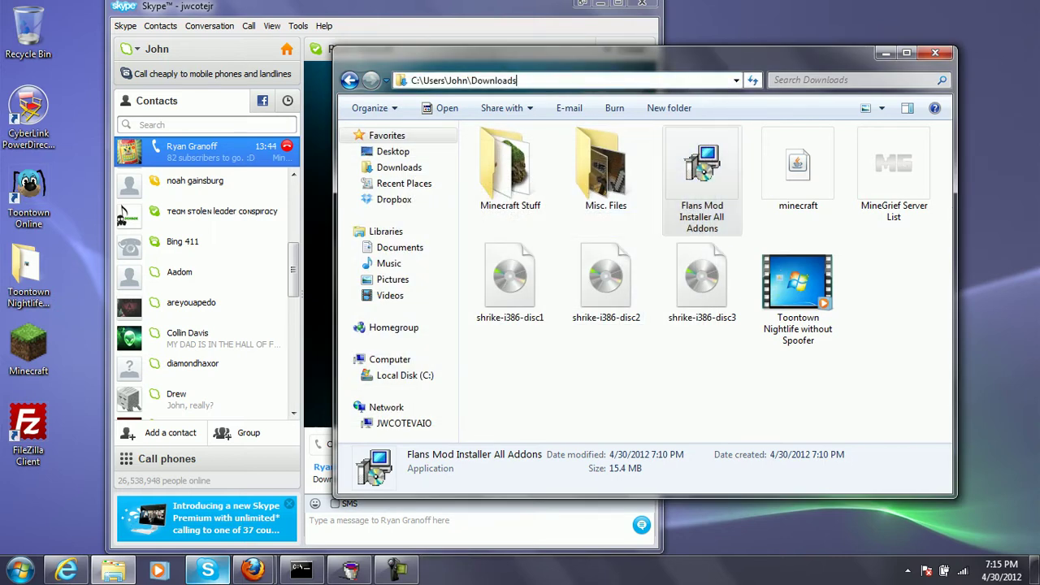
{"action": "key", "text": "BackSpace"}
{"action": "key", "text": "BackSpace"}
{"action": "key", "text": "BackSpace"}
{"action": "key", "text": "BackSpace"}
{"action": "key", "text": "BackSpace"}
{"action": "key", "text": "BackSpace"}
{"action": "key", "text": "BackSpace"}
{"action": "key", "text": "BackSpace"}
{"action": "key", "text": "BackSpace"}
{"action": "key", "text": "BackSpace"}
{"action": "key", "text": "BackSpace"}
{"action": "key", "text": "BackSpace"}
{"action": "key", "text": "BackSpace"}
{"action": "key", "text": "BackSpace"}
{"action": "key", "text": "BackSpace"}
{"action": "key", "text": "BackSpace"}
{"action": "key", "text": "BackSpace"}
{"action": "key", "text": "BackSpace"}
{"action": "key", "text": "BackSpace"}
{"action": "key", "text": "BackSpace"}
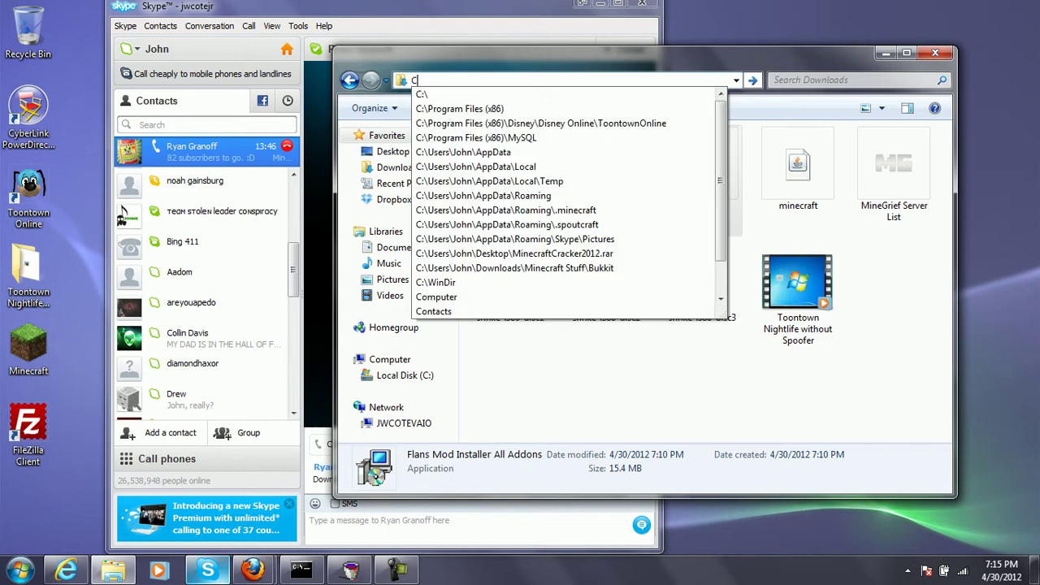
{"action": "type", "text": "%p"}
{"action": "key", "text": "BackSpace"}
{"action": "type", "text": "appdaa"}
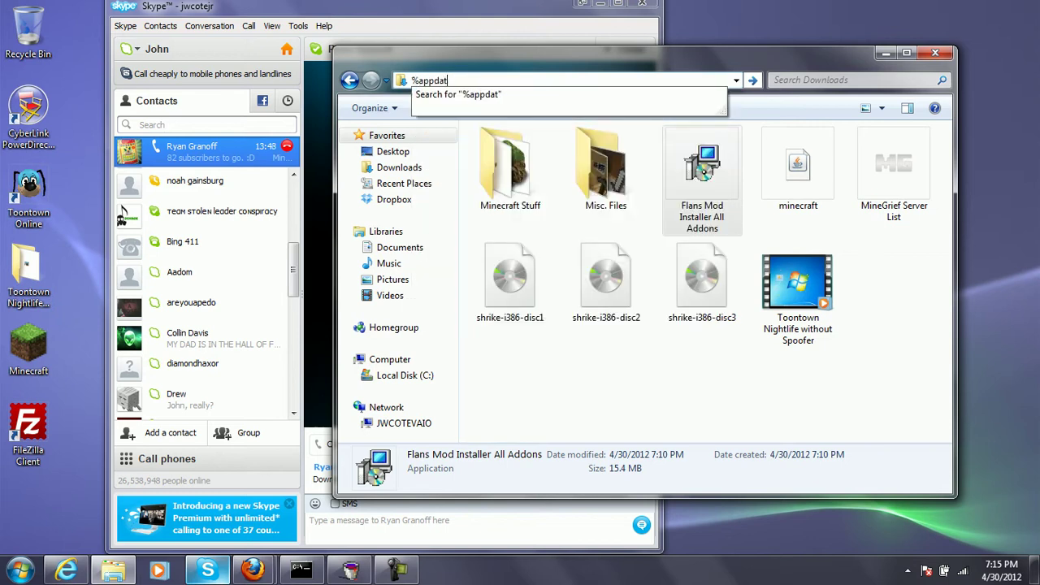
{"action": "type", "text": "%"}
{"action": "key", "text": "Return"}
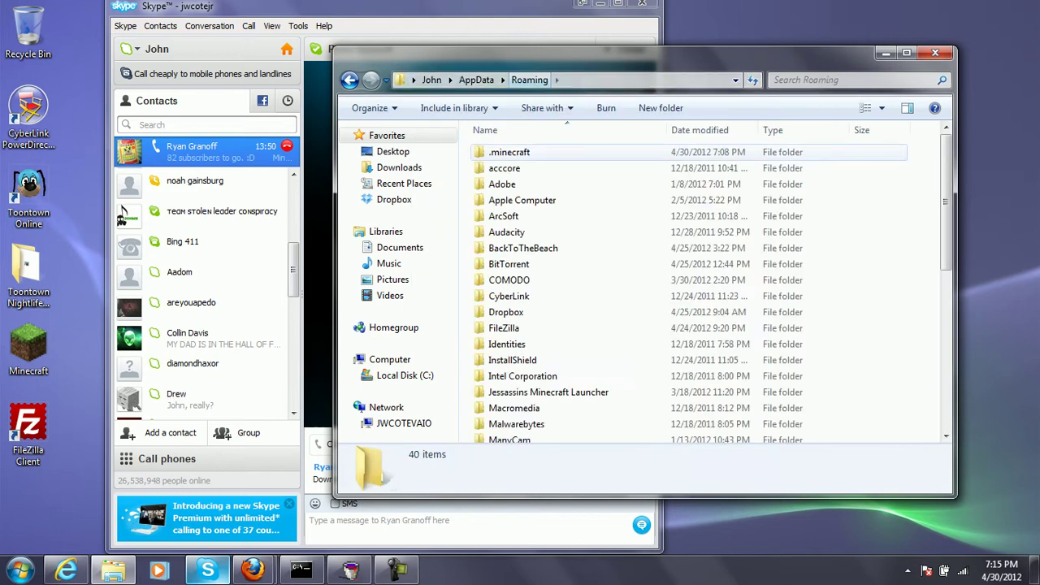
{"action": "double_click", "coordinate": [520, 152]}
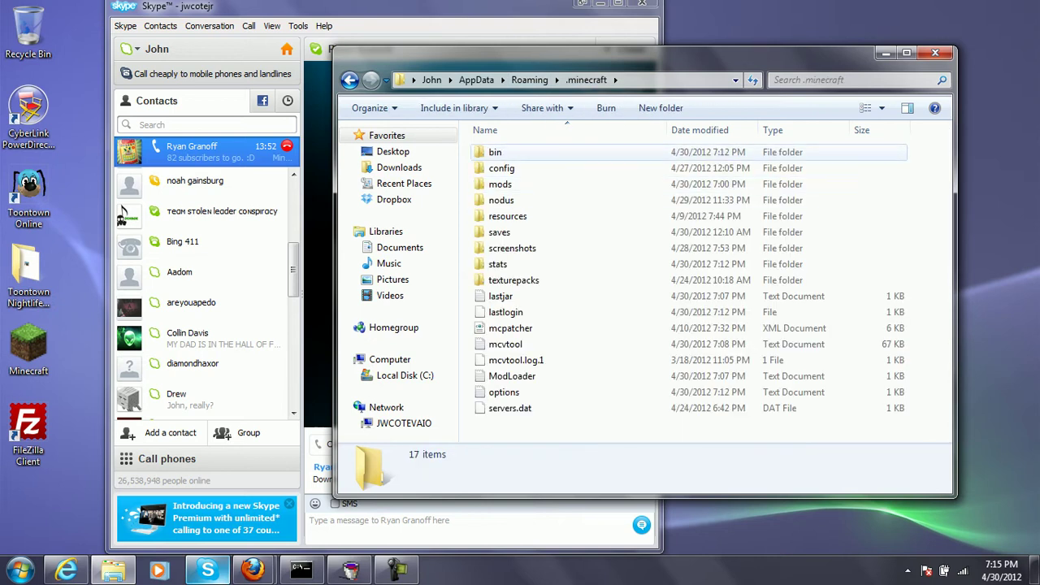
Step: Check the contents of the mods folder and return to the .minecraft folder
{"action": "double_click", "coordinate": [500, 185]}
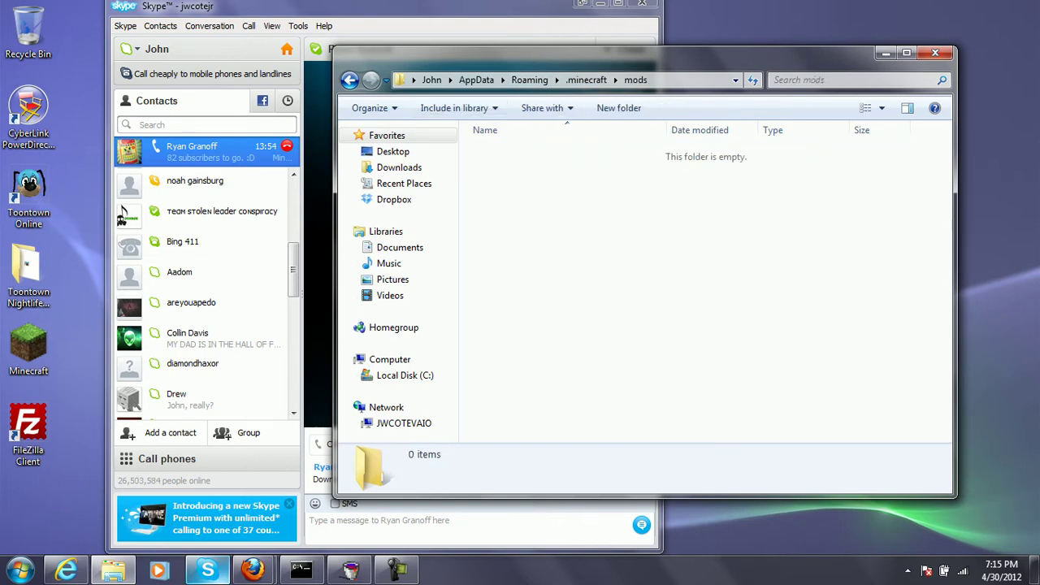
{"action": "double_click", "coordinate": [489, 55]}
{"action": "left_click", "coordinate": [11, 29]}
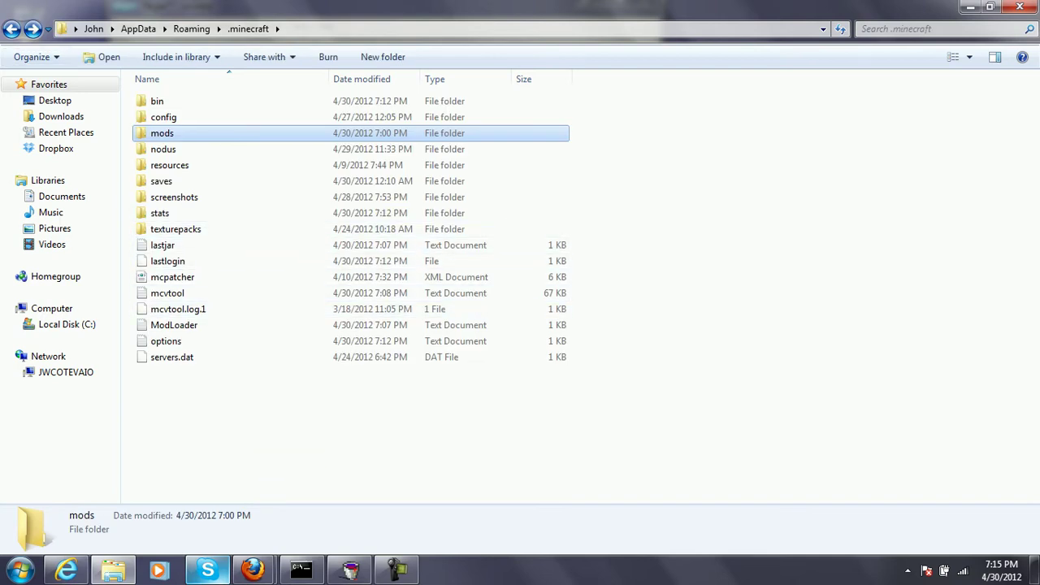
{"action": "key", "text": "super+Down"}
Step: Look through the full list of installed programs and the bin folder inside .minecraft
{"action": "key", "text": "super"}
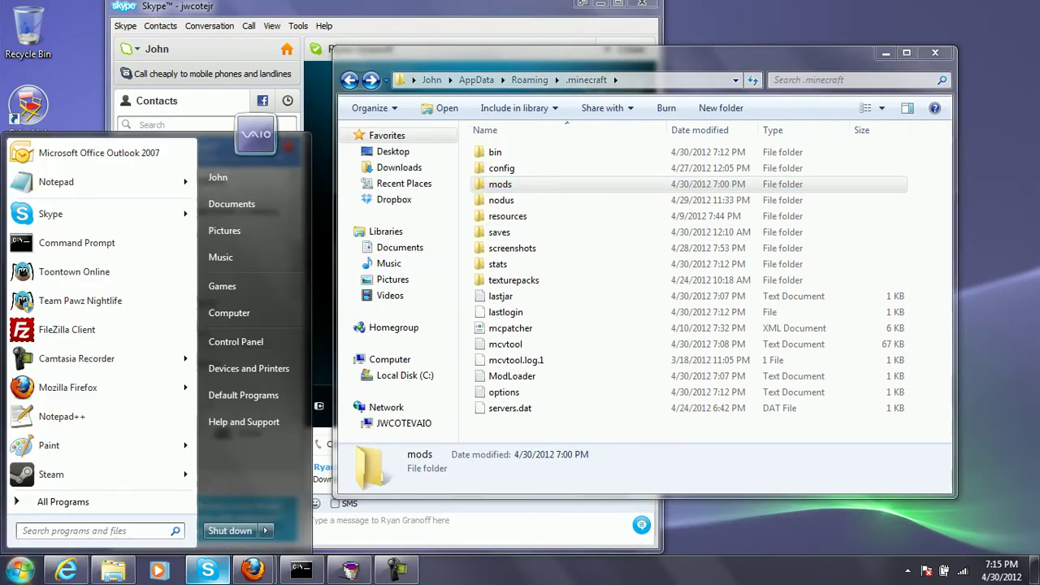
{"action": "key", "text": "Down"}
{"action": "key", "text": "Down"}
{"action": "key", "text": "Down"}
{"action": "key", "text": "Down"}
{"action": "key", "text": "Down"}
{"action": "key", "text": "Return"}
{"action": "left_click_drag", "start_coordinate": [191, 200], "coordinate": [191, 273]}
{"action": "scroll", "coordinate": [102, 313], "scroll_direction": "down", "scroll_amount": 12}
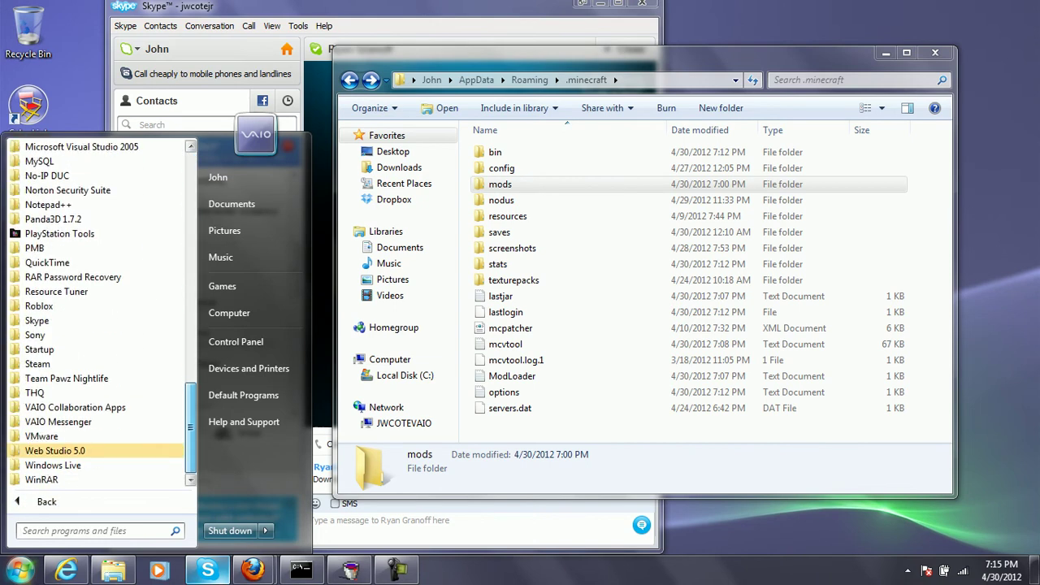
{"action": "double_click", "coordinate": [495, 152]}
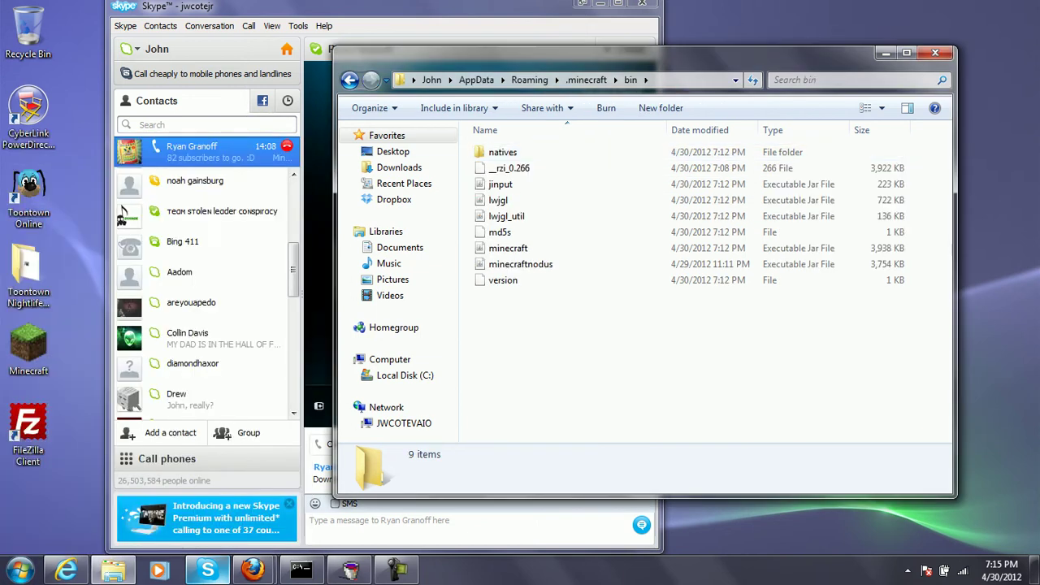
Step: Launch Minecraft from the desktop and log in with the remembered account credentials
{"action": "left_click", "coordinate": [19, 570]}
{"action": "left_click", "coordinate": [244, 180]}
{"action": "double_click", "coordinate": [29, 348]}
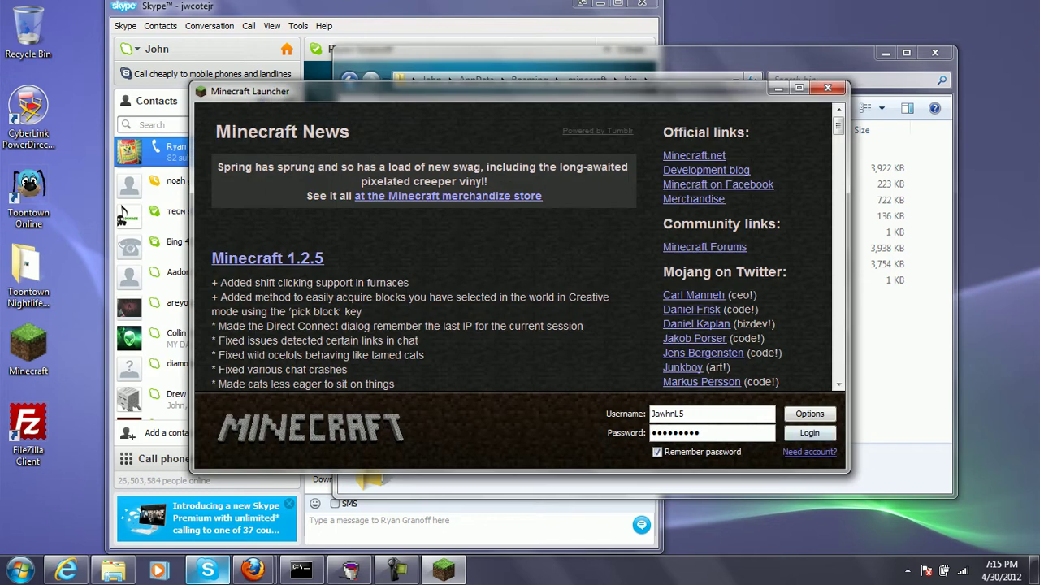
{"action": "key", "text": "Return"}
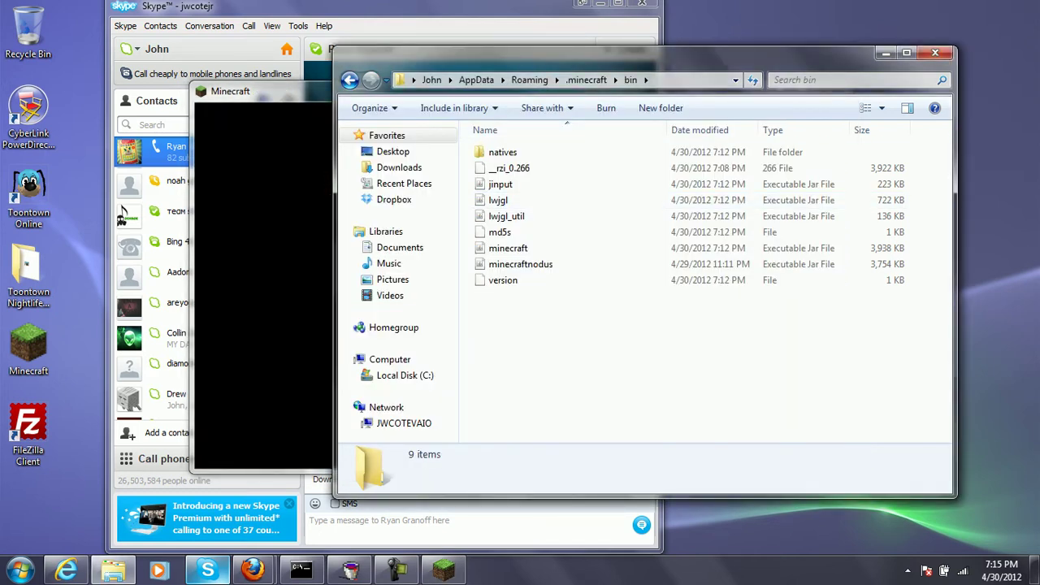
Step: Go back up to the .minecraft folder and open its config folder
{"action": "key", "text": "BackSpace"}
{"action": "key", "text": "Down"}
{"action": "key", "text": "Return"}
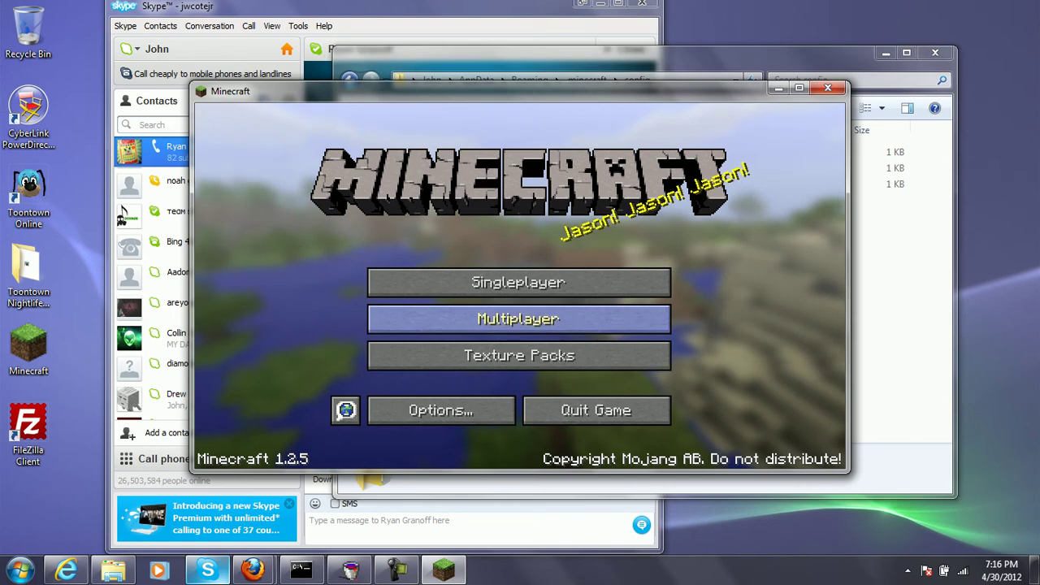
Step: Leave Minecraft's multiplayer server list and load an existing single-player world
{"action": "left_click", "coordinate": [519, 319]}
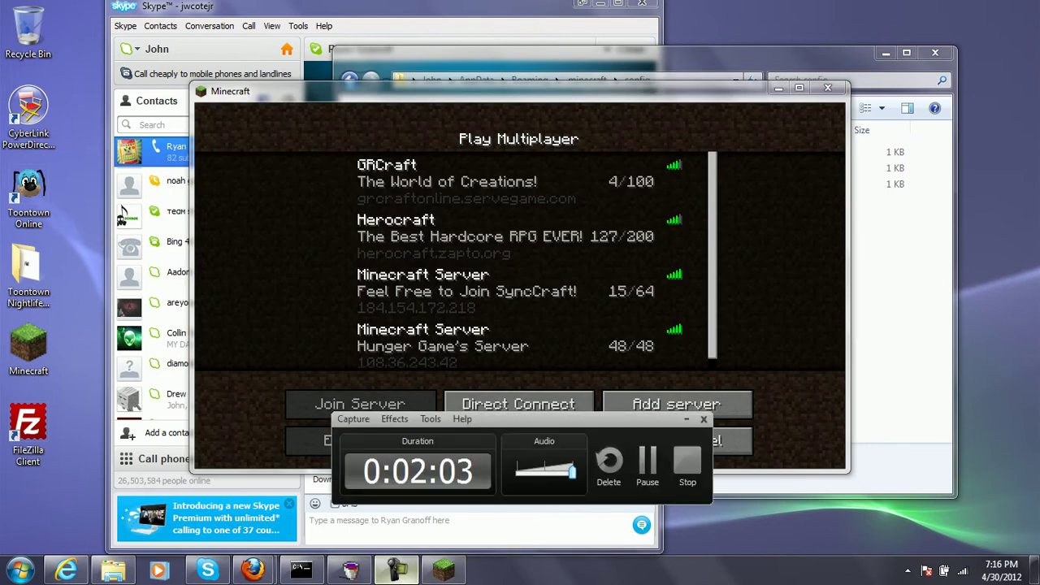
{"action": "left_click", "coordinate": [677, 439]}
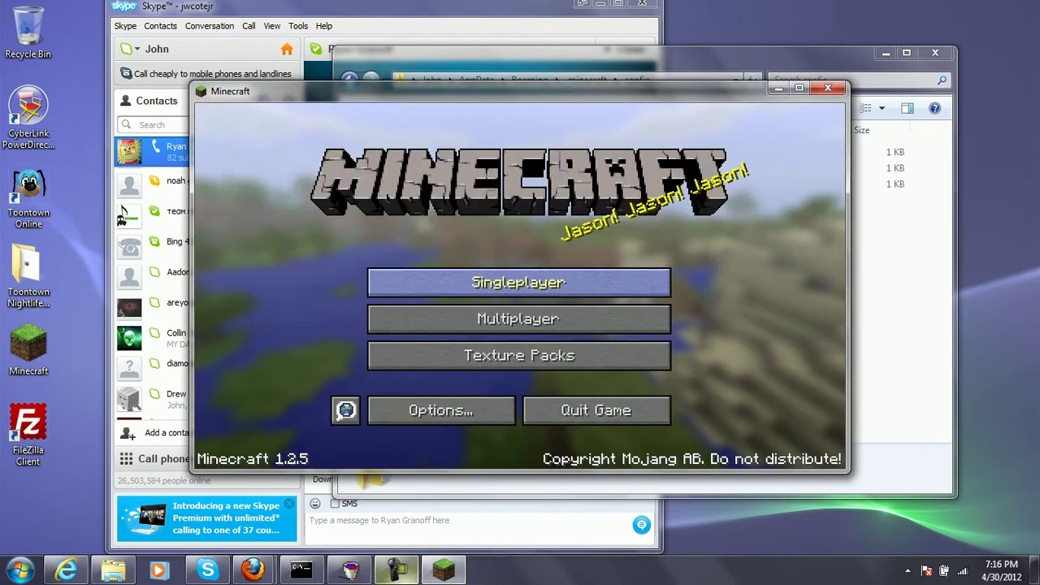
{"action": "left_click", "coordinate": [518, 282]}
{"action": "left_click", "coordinate": [639, 404]}
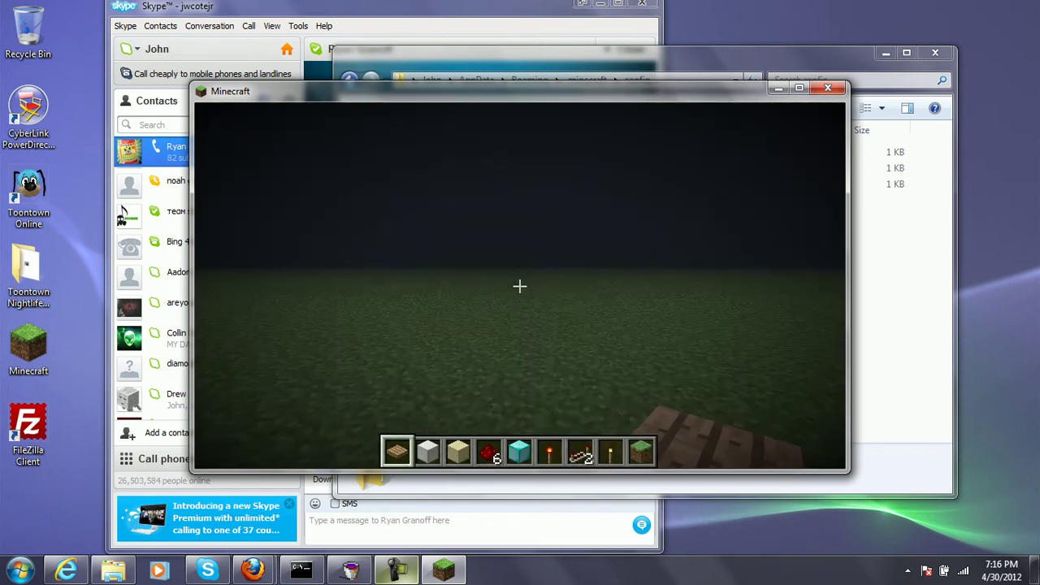
Step: Examine the creative item selection from end to end for items added by the mod
{"action": "key", "text": "e"}
{"action": "scroll", "coordinate": [506, 276], "scroll_direction": "down", "scroll_amount": 10}
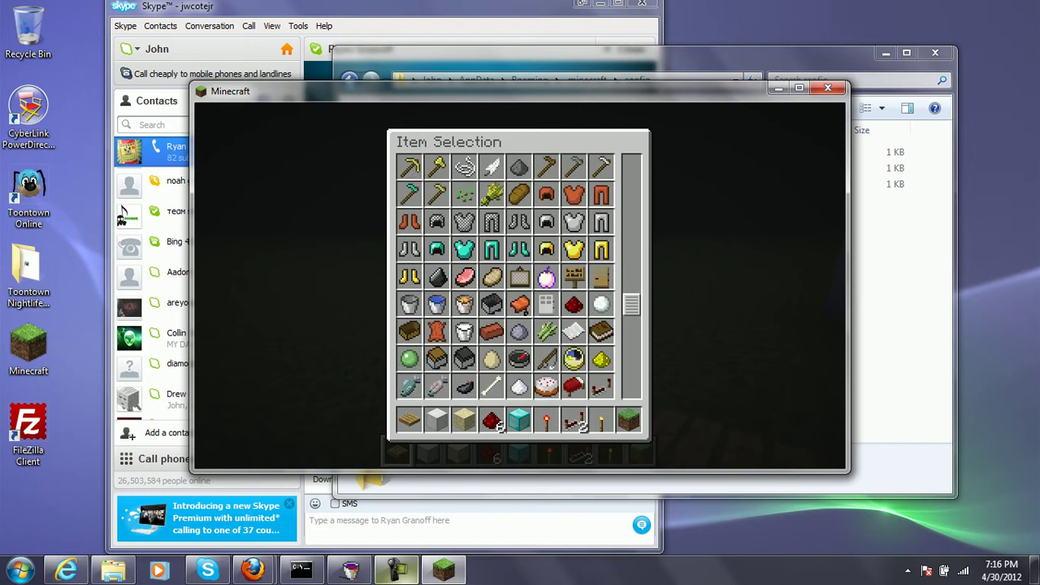
{"action": "scroll", "coordinate": [505, 276], "scroll_direction": "down", "scroll_amount": 2}
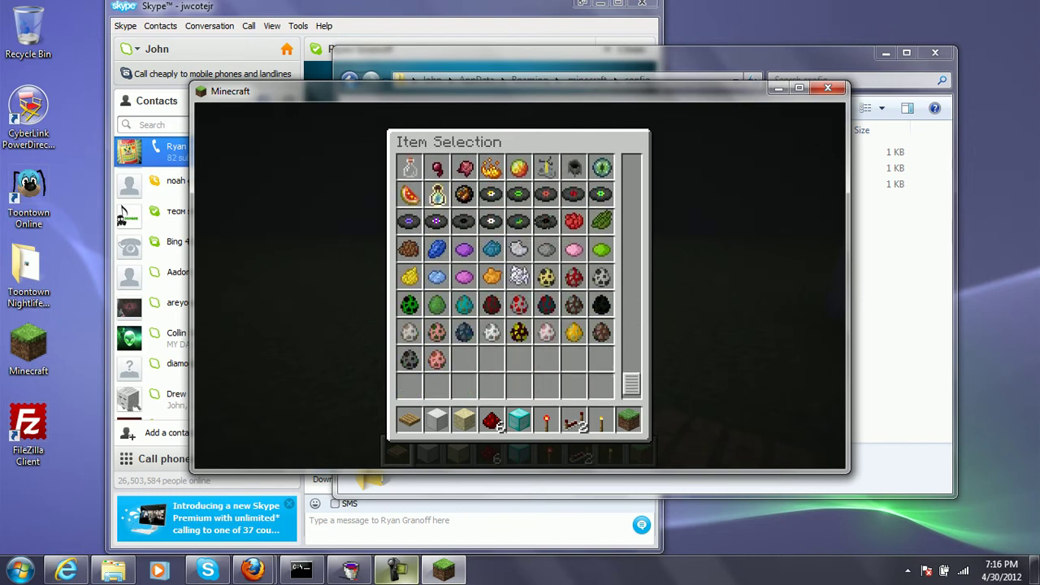
{"action": "scroll", "coordinate": [506, 277], "scroll_direction": "up", "scroll_amount": 6}
{"action": "scroll", "coordinate": [521, 281], "scroll_direction": "up", "scroll_amount": 10}
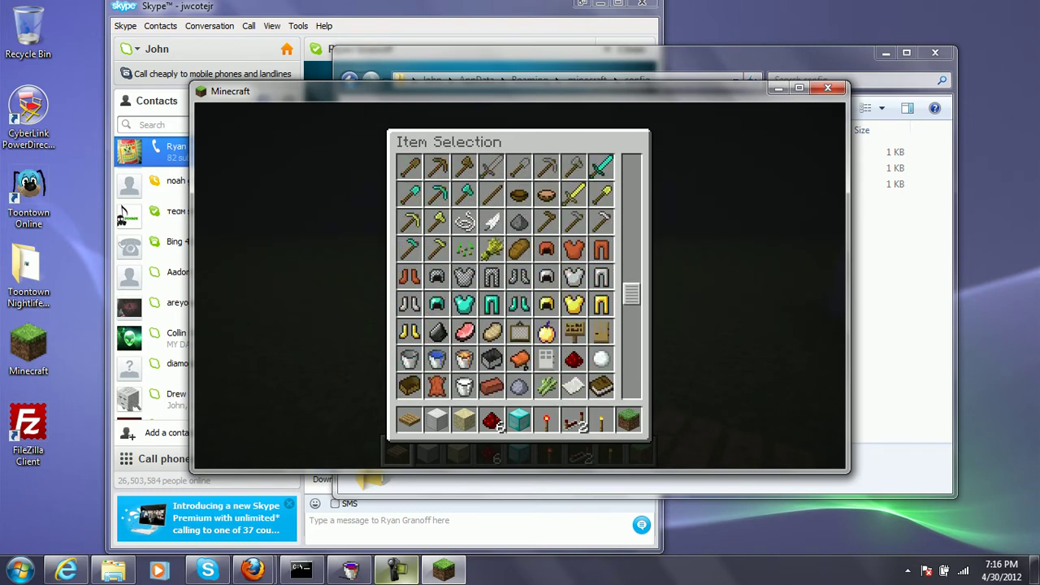
{"action": "scroll", "coordinate": [520, 276], "scroll_direction": "up", "scroll_amount": 8}
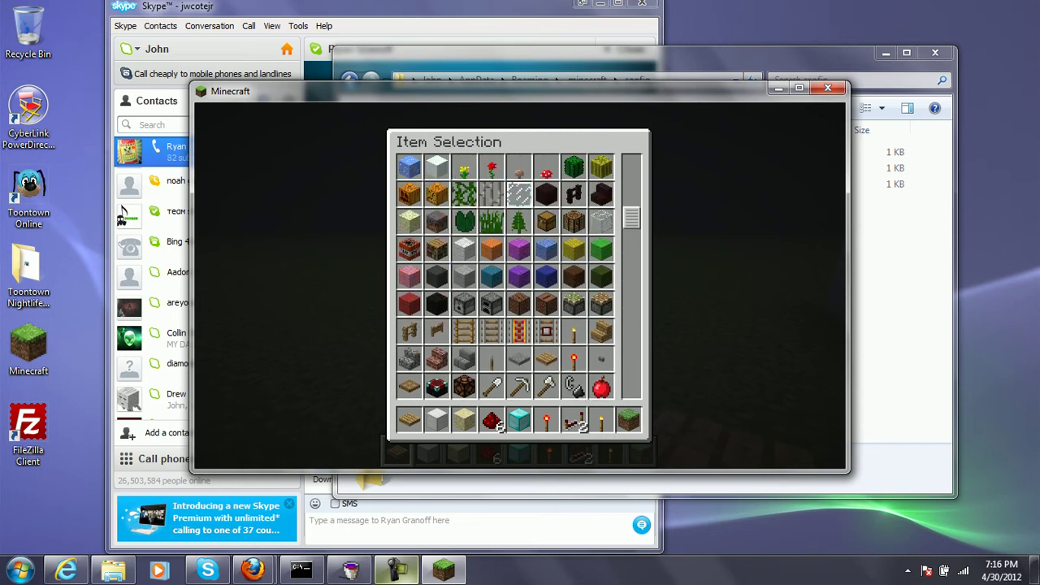
{"action": "scroll", "coordinate": [520, 277], "scroll_direction": "down", "scroll_amount": 12}
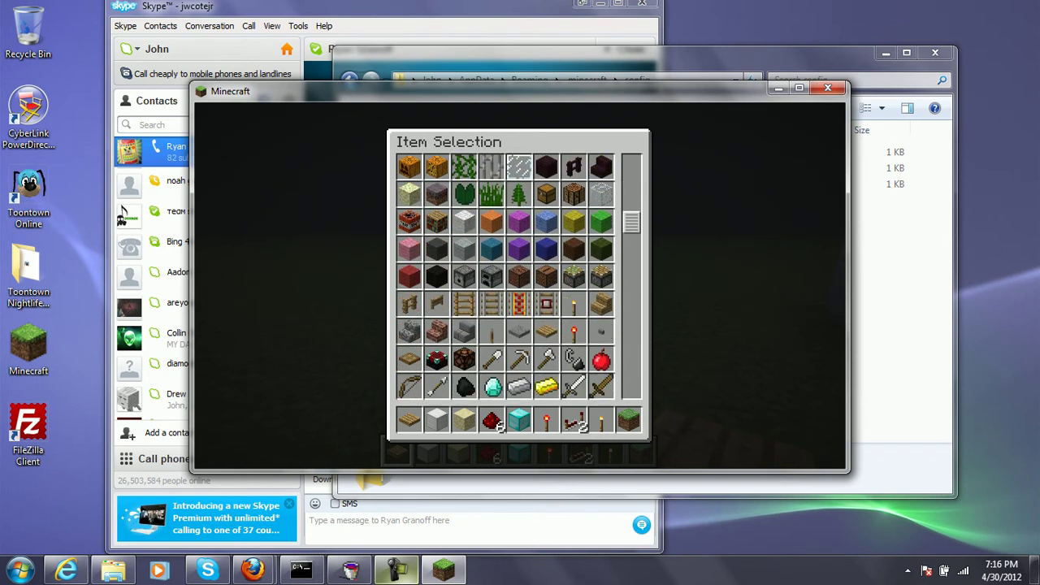
{"action": "scroll", "coordinate": [506, 384], "scroll_direction": "down", "scroll_amount": 10}
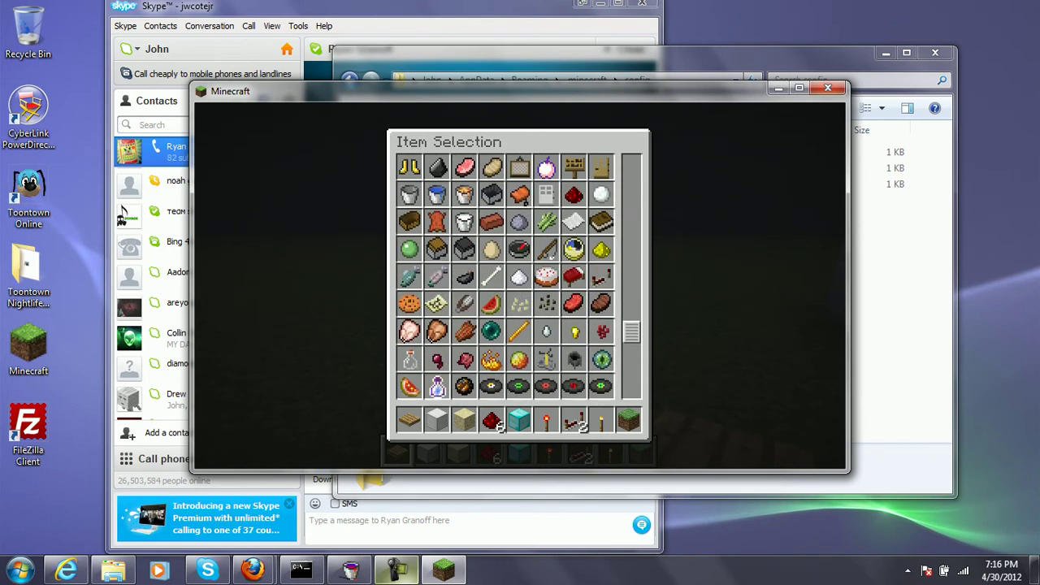
{"action": "key", "text": "F9"}
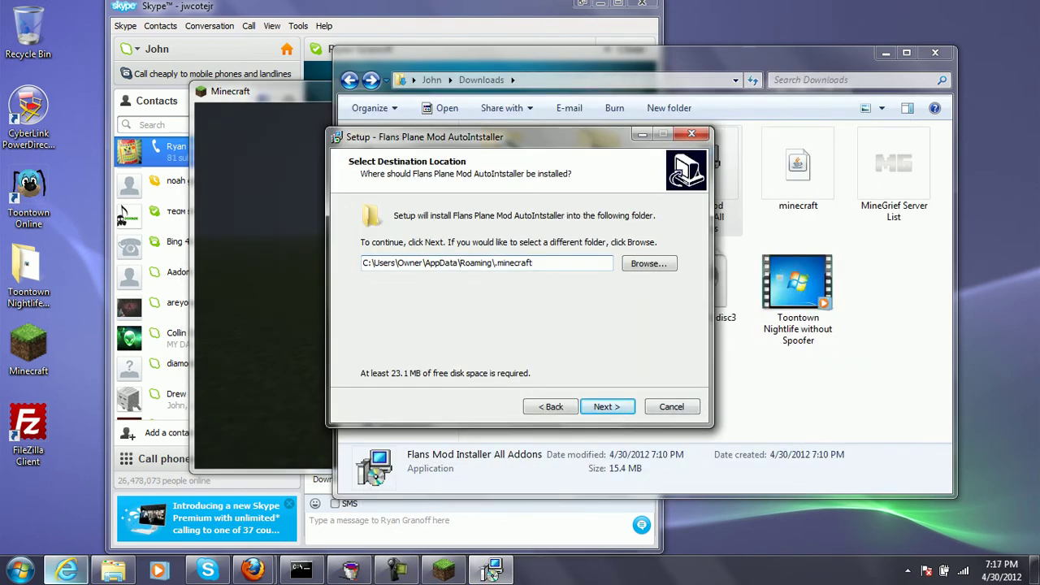
Step: Change the user folder in the installer's destination path from Owner to the current account's, and accept installing into the existing .minecraft folder
{"action": "mouse_move", "coordinate": [421, 263]}
{"action": "left_mouse_down"}
{"action": "mouse_move", "coordinate": [398, 263]}
{"action": "mouse_move", "coordinate": [416, 262]}
{"action": "left_mouse_up"}
{"action": "left_click", "coordinate": [398, 263]}
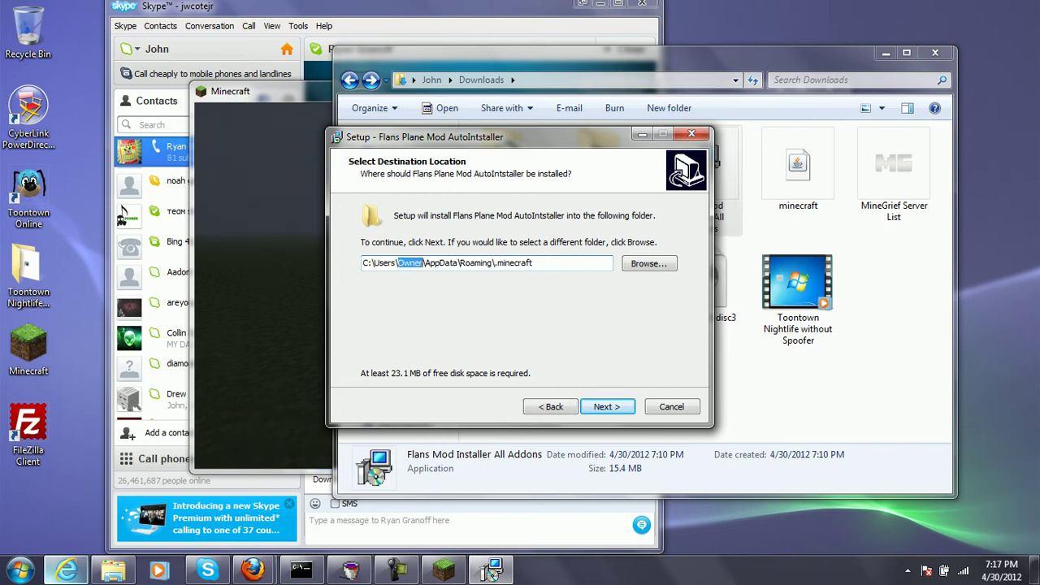
{"action": "type", "text": "John"}
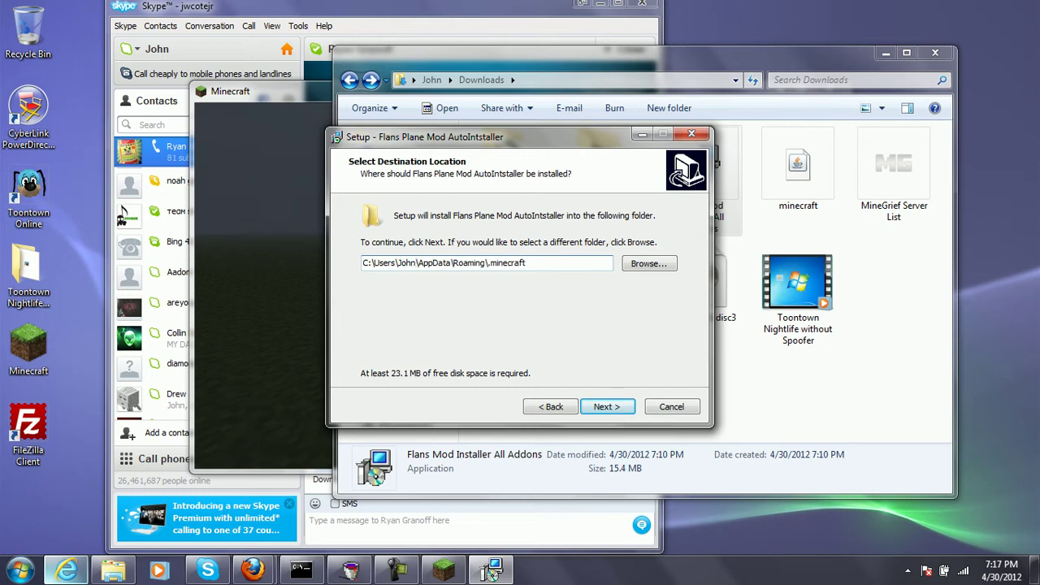
{"action": "key", "text": "Return"}
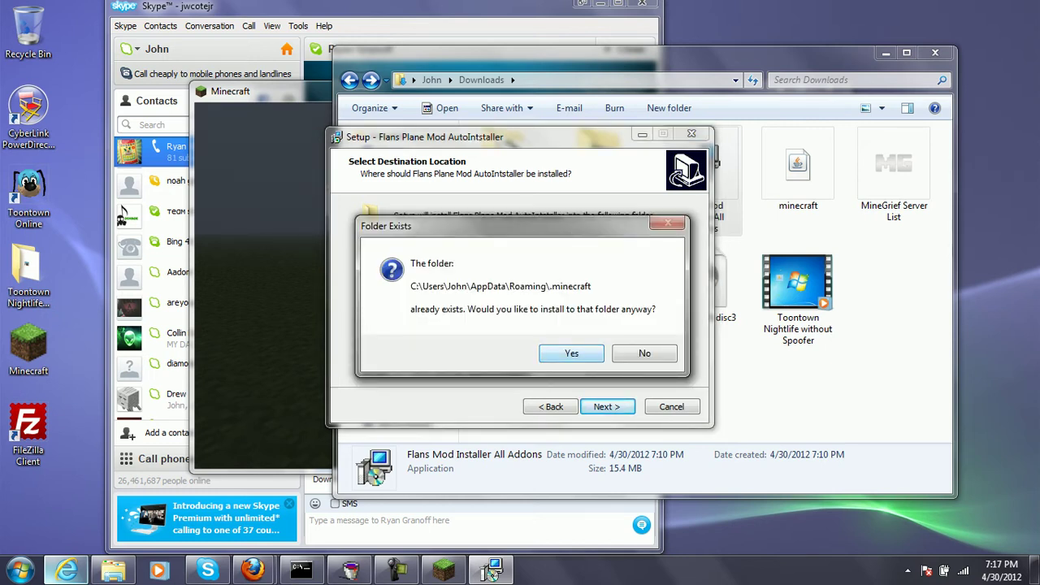
{"action": "key", "text": "Return"}
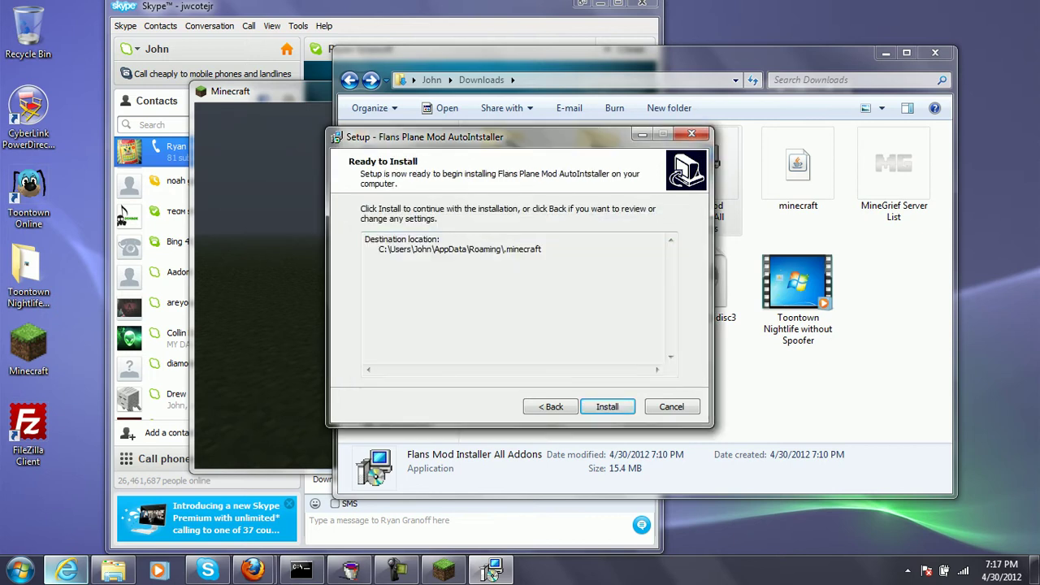
Step: Start installing the mod and, while setup runs, open the %appdata%\.minecraft folder in the Downloads file window
{"action": "key", "text": "Return"}
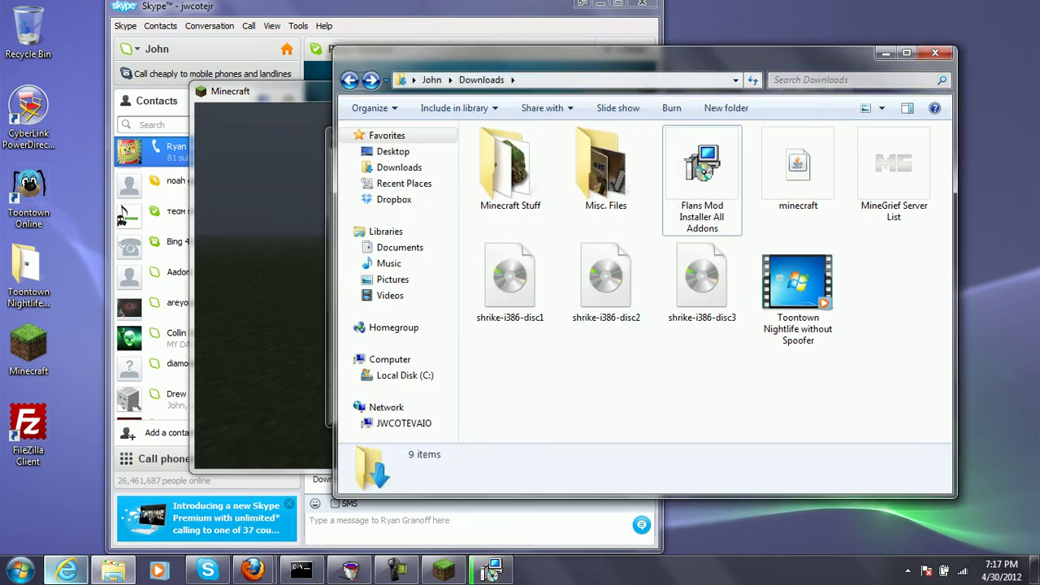
{"action": "key", "text": "alt+d"}
{"action": "type", "text": "%appdata"}
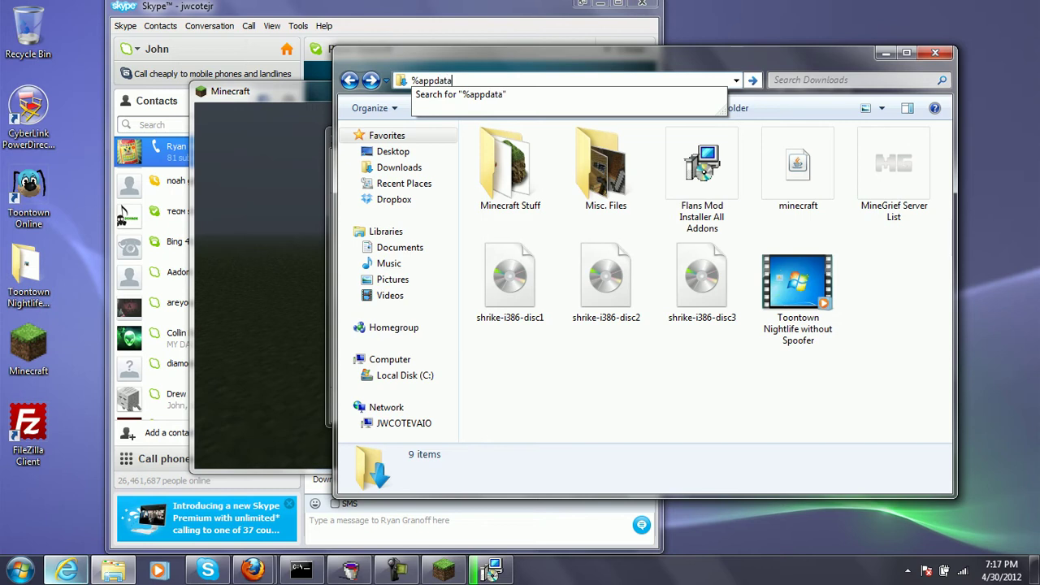
{"action": "type", "text": "%\\."}
{"action": "key", "text": "Return"}
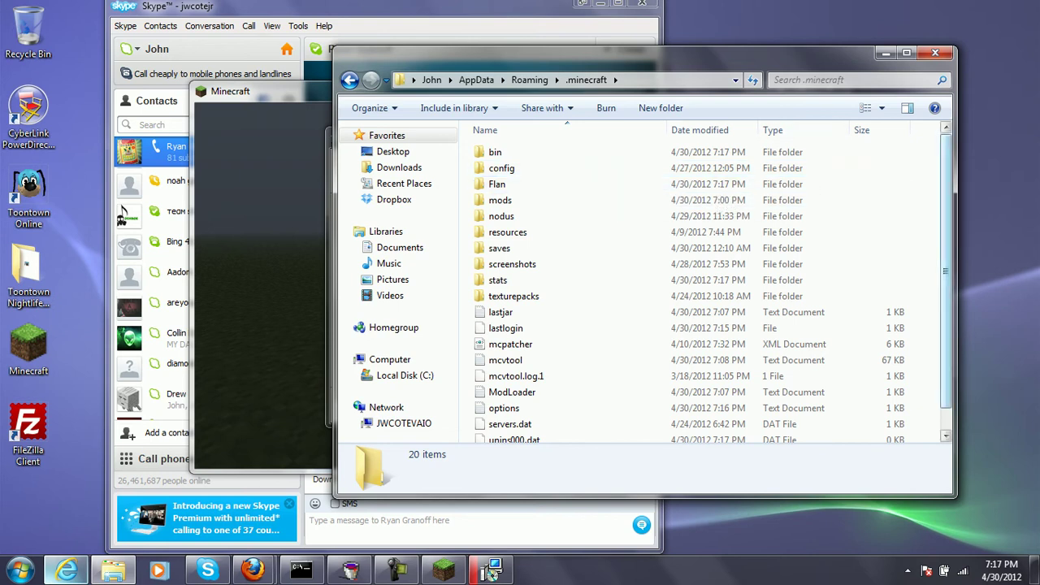
Step: Close the running Minecraft game so the installer can retry replacing minecraft.jar, and finish the setup
{"action": "mouse_move", "coordinate": [945, 244]}
{"action": "left_mouse_down"}
{"action": "mouse_move", "coordinate": [945, 266]}
{"action": "mouse_move", "coordinate": [945, 242]}
{"action": "left_mouse_up"}
{"action": "left_click", "coordinate": [493, 571]}
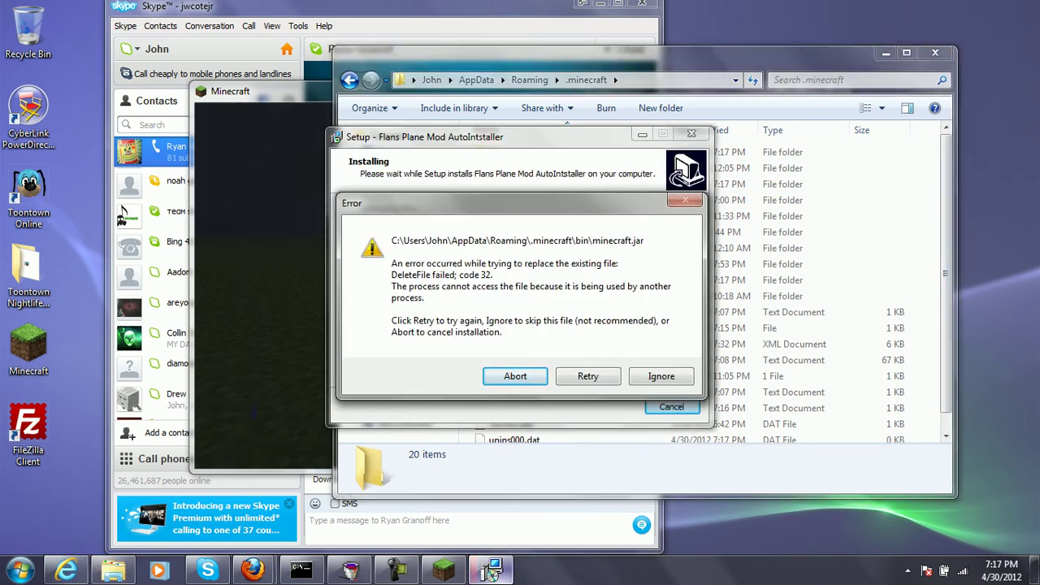
{"action": "left_click", "coordinate": [445, 570]}
{"action": "left_click", "coordinate": [828, 88]}
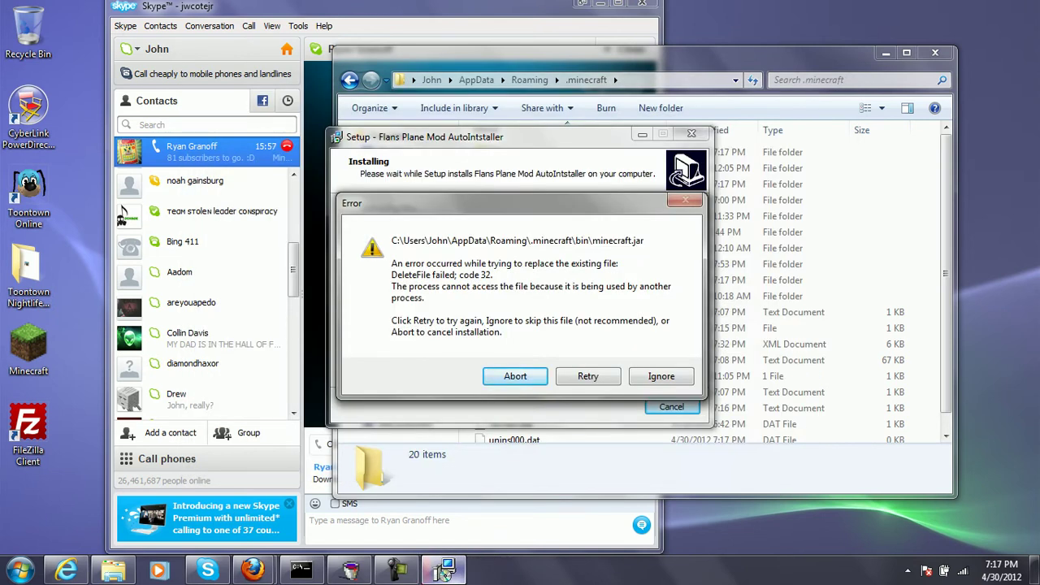
{"action": "left_click", "coordinate": [588, 377]}
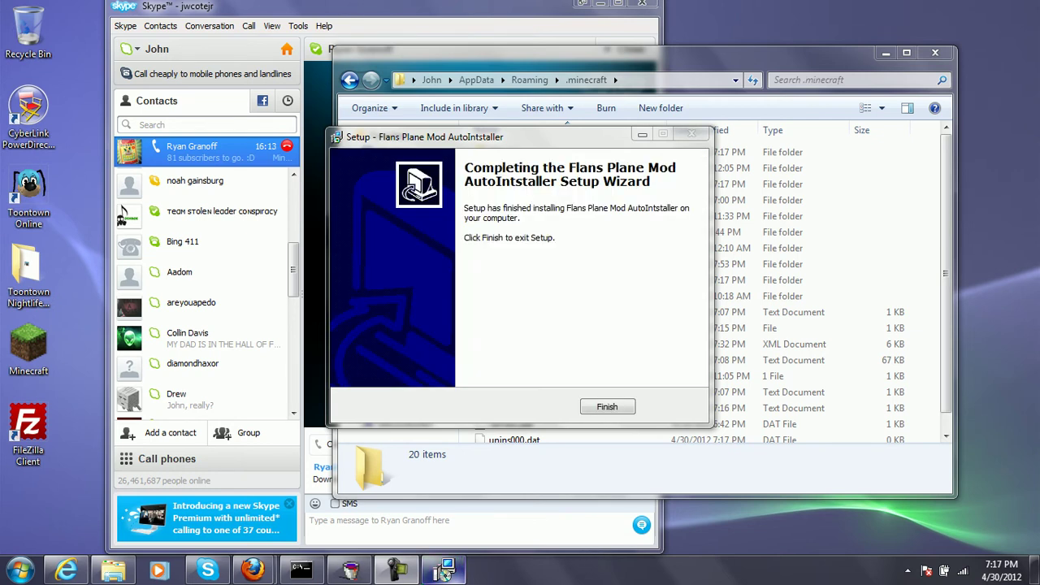
{"action": "key", "text": "Return"}
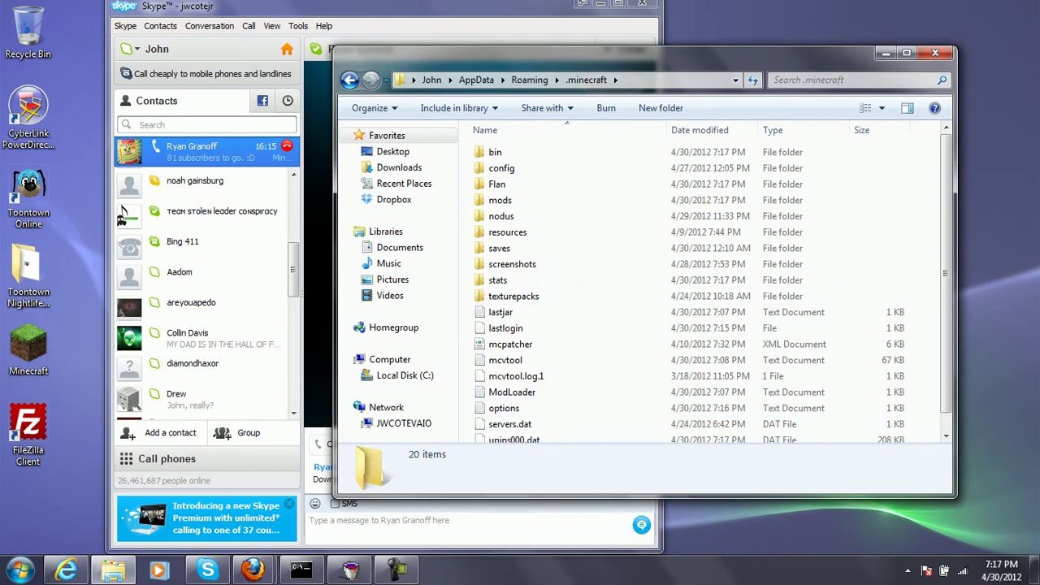
Step: Check the contents of the mods folder inside .minecraft and return to the parent folder
{"action": "scroll", "coordinate": [707, 293], "scroll_direction": "down", "scroll_amount": 1}
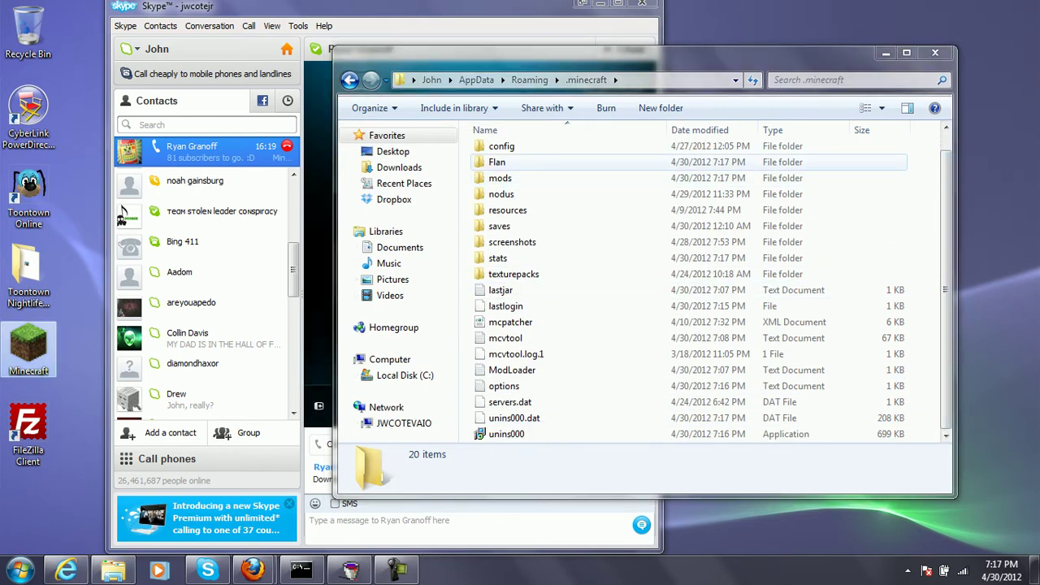
{"action": "double_click", "coordinate": [500, 178]}
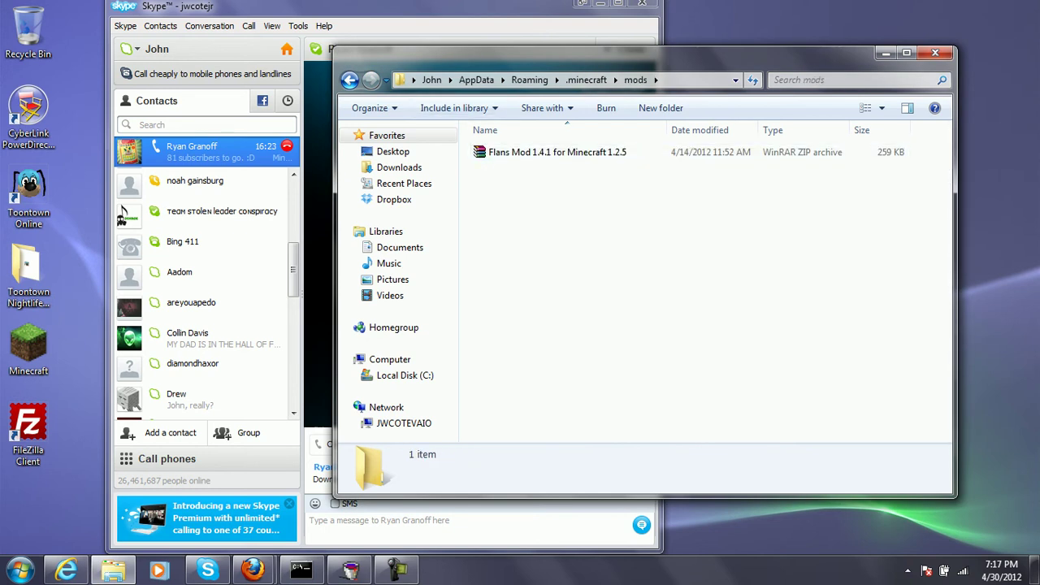
{"action": "left_click", "coordinate": [349, 79]}
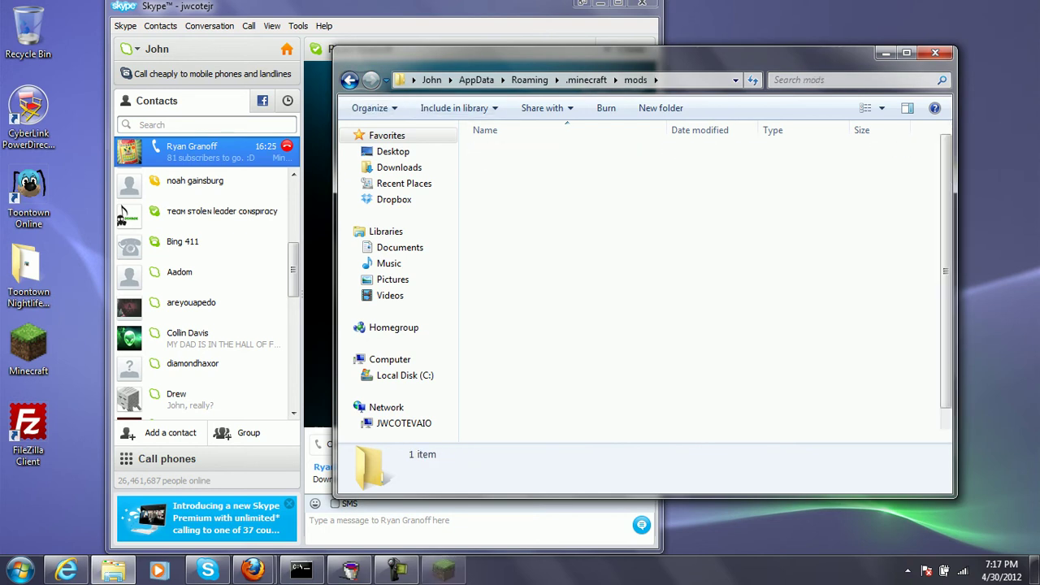
Step: Log in through the Minecraft launcher with the remembered account and load the existing single-player world
{"action": "left_click", "coordinate": [444, 570]}
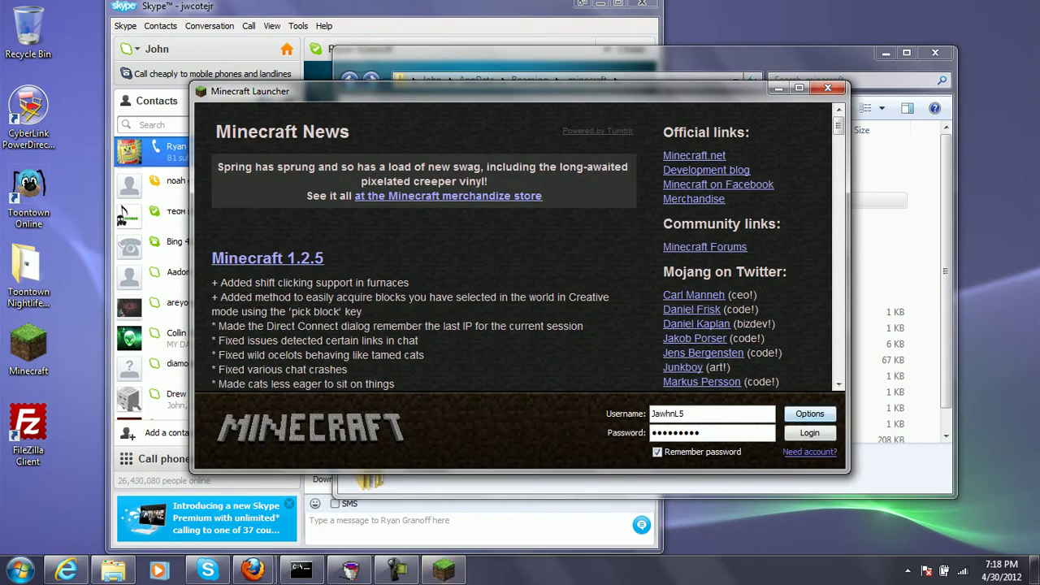
{"action": "left_click", "coordinate": [810, 432]}
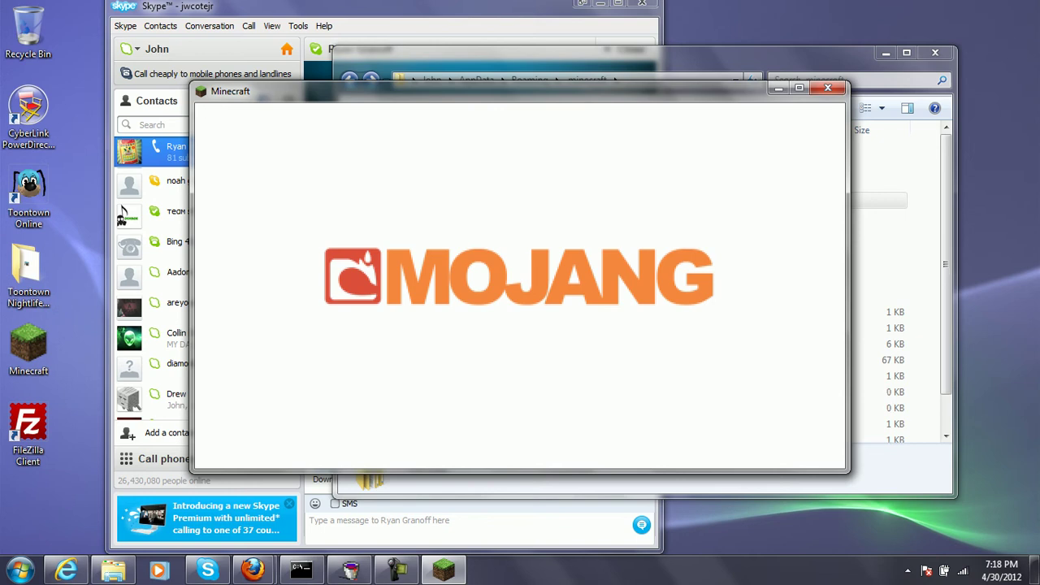
{"action": "left_click_drag", "start_coordinate": [520, 91], "coordinate": [435, 90]}
{"action": "left_click", "coordinate": [397, 570]}
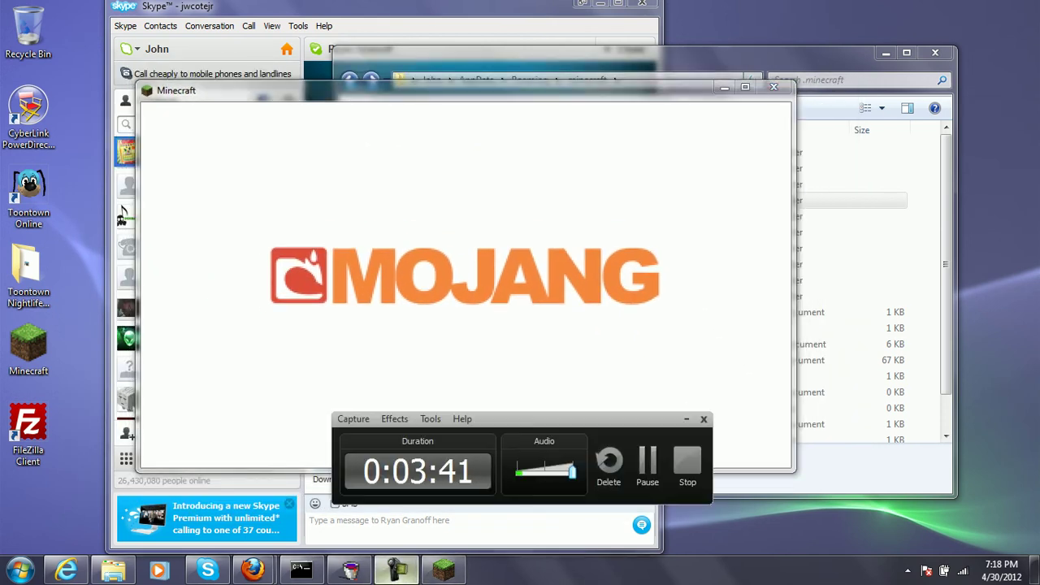
{"action": "left_click", "coordinate": [647, 461]}
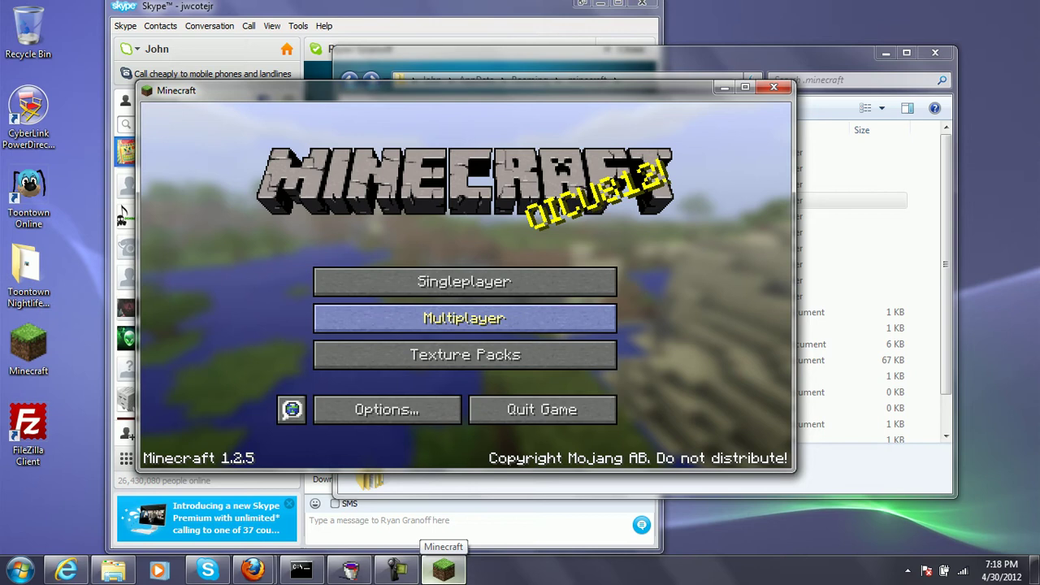
{"action": "left_click", "coordinate": [464, 281]}
{"action": "double_click", "coordinate": [462, 267]}
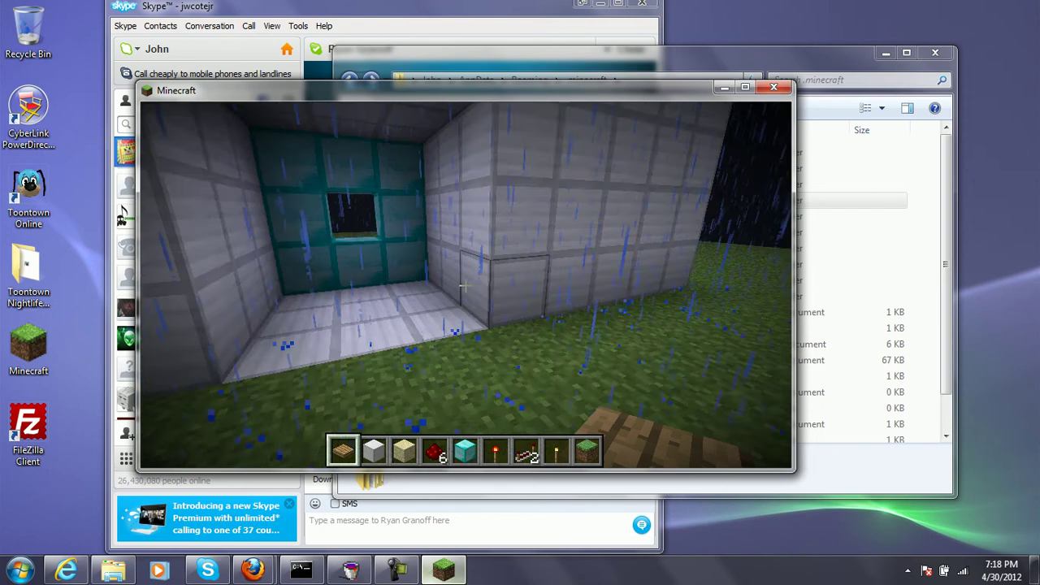
Step: Examine the creative item selection from end to end for the vehicles, weapons and ammo added by the mod
{"action": "key", "text": "e"}
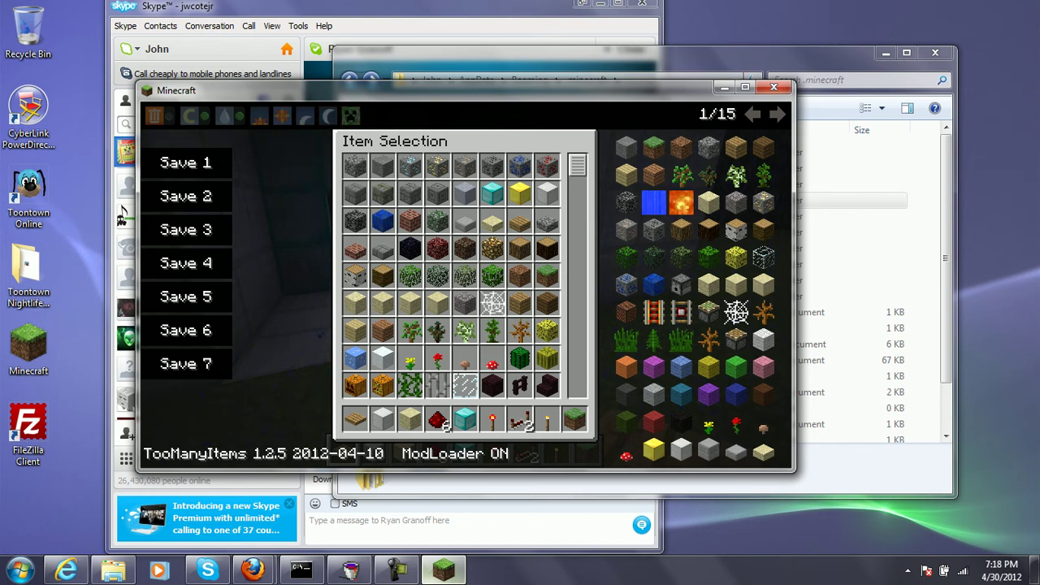
{"action": "scroll", "coordinate": [451, 276], "scroll_direction": "down", "scroll_amount": 10}
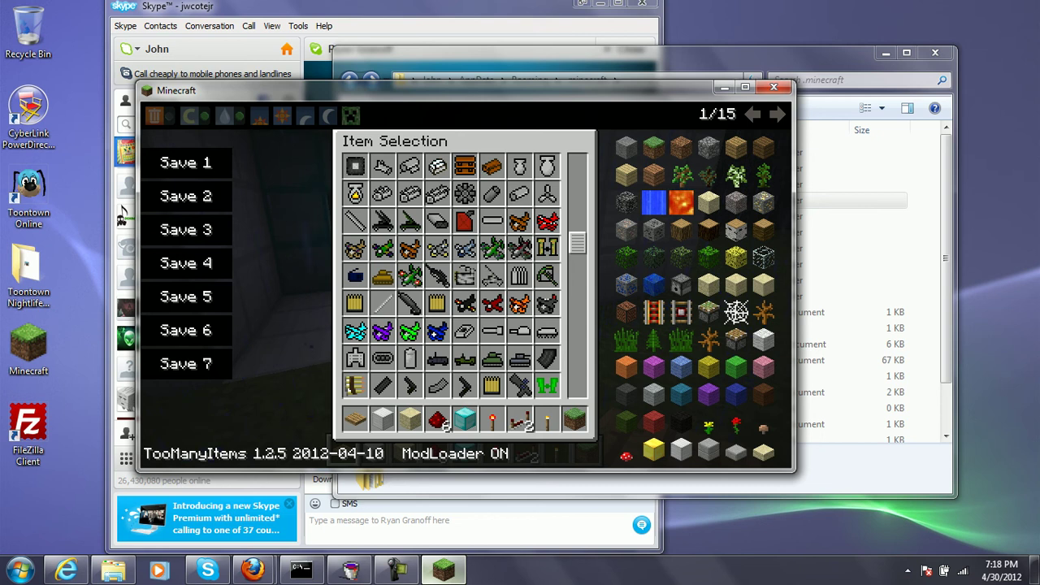
{"action": "scroll", "coordinate": [451, 277], "scroll_direction": "down", "scroll_amount": 1}
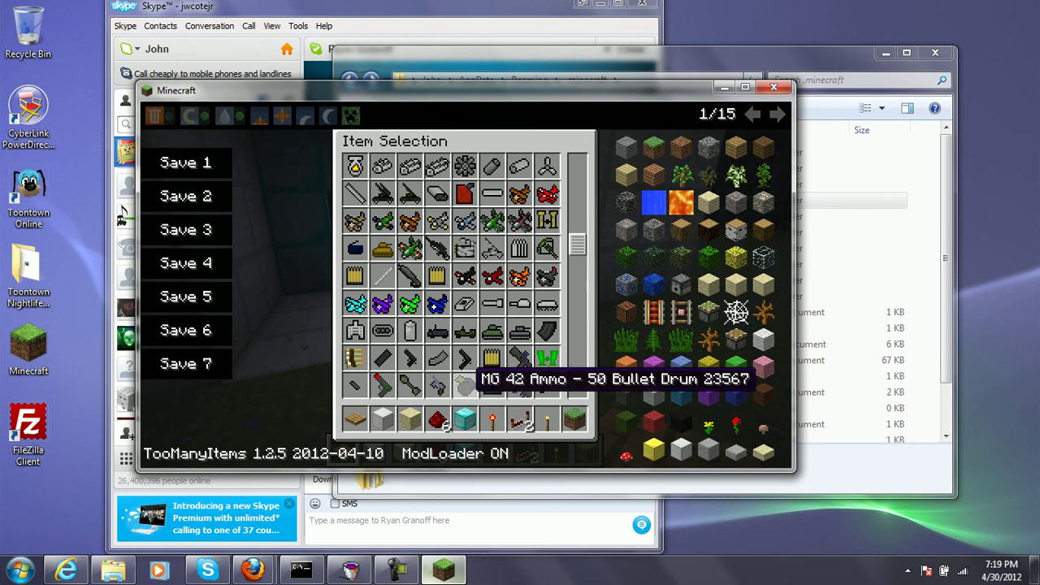
{"action": "scroll", "coordinate": [452, 276], "scroll_direction": "down", "scroll_amount": 6}
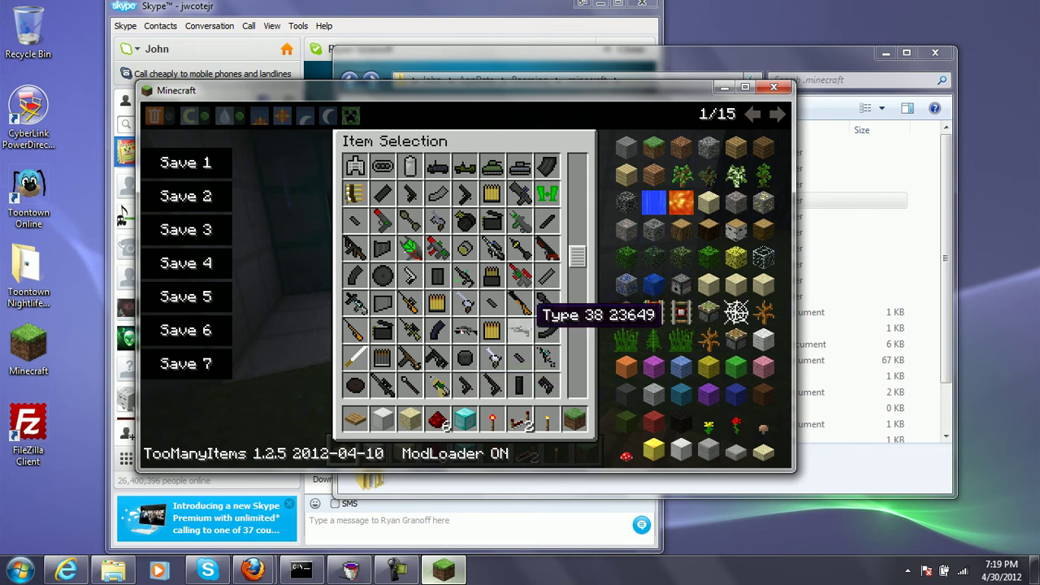
{"action": "scroll", "coordinate": [466, 275], "scroll_direction": "down", "scroll_amount": 8}
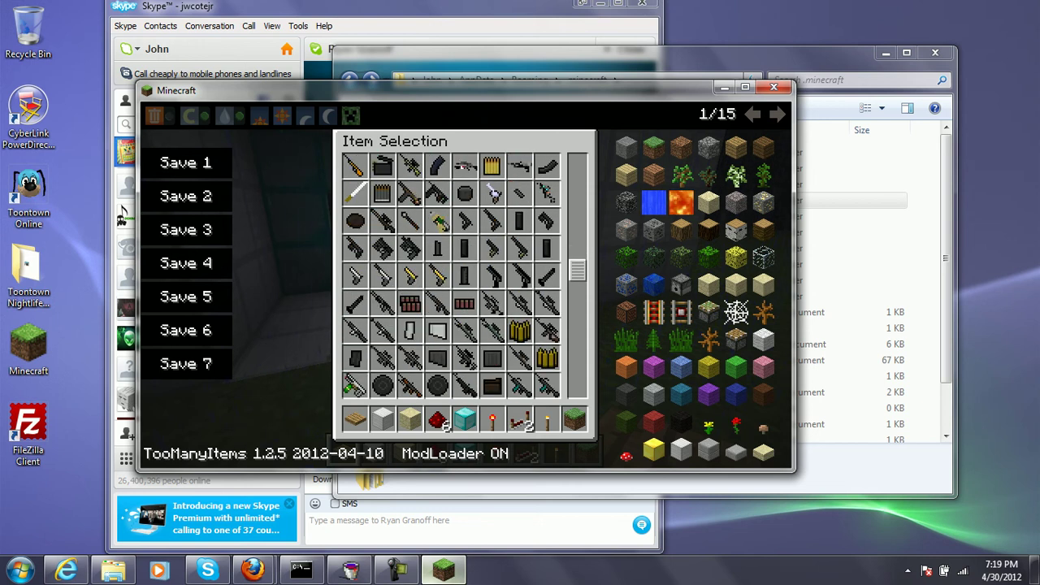
{"action": "scroll", "coordinate": [465, 275], "scroll_direction": "down", "scroll_amount": 8}
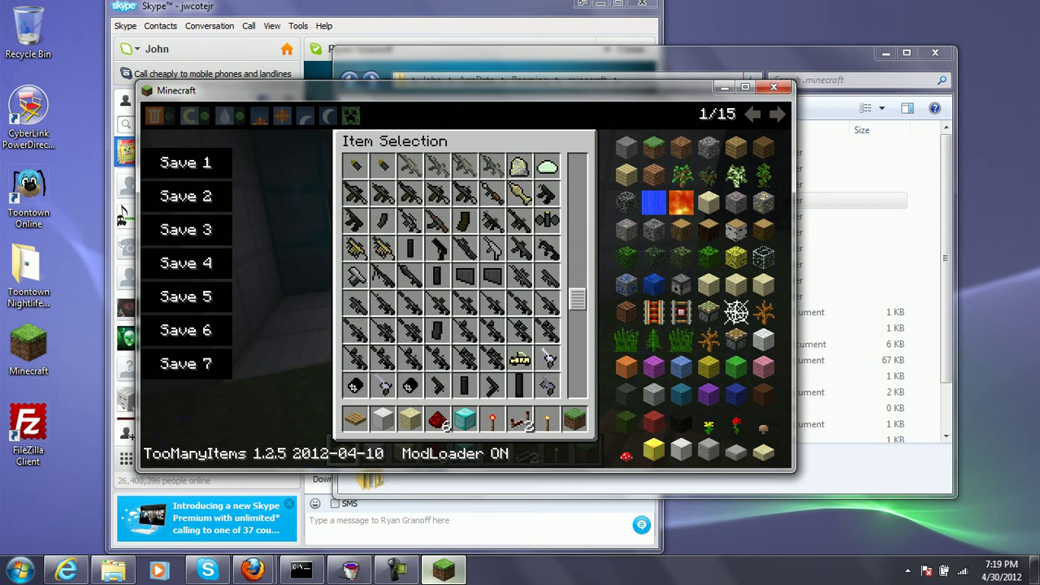
{"action": "scroll", "coordinate": [466, 275], "scroll_direction": "down", "scroll_amount": 8}
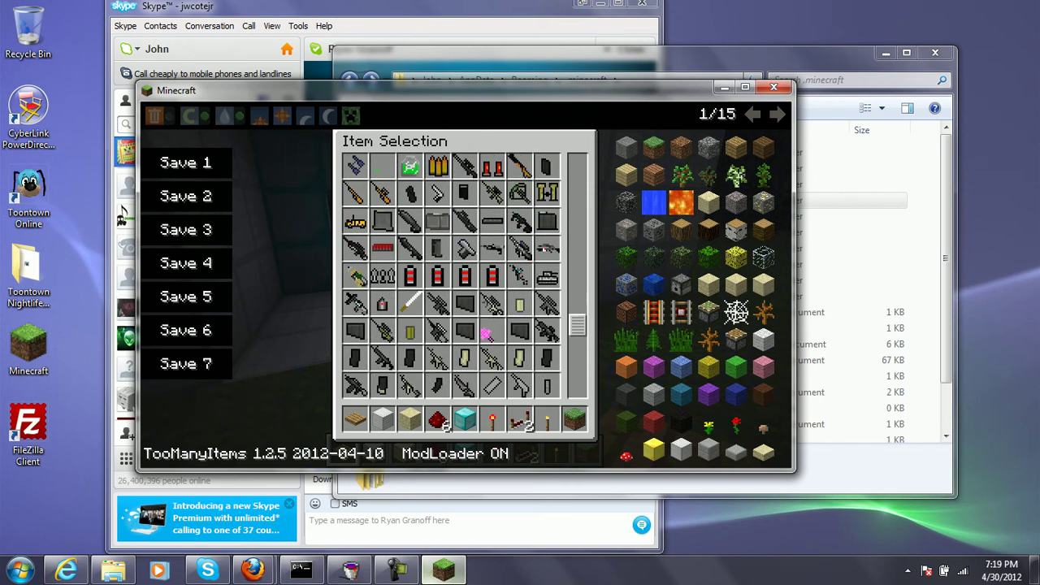
{"action": "scroll", "coordinate": [467, 360], "scroll_direction": "down", "scroll_amount": 6}
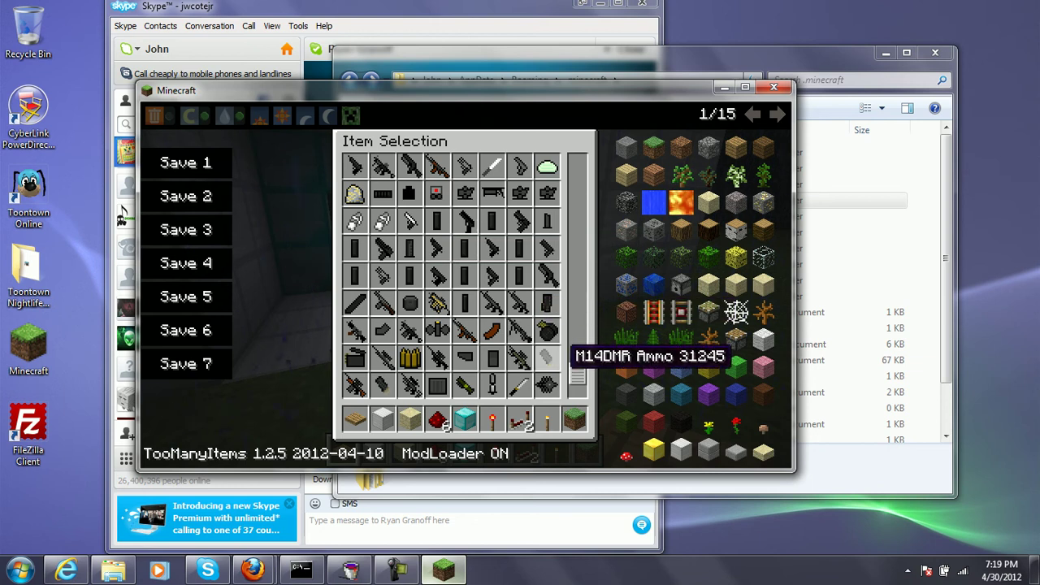
{"action": "mouse_move", "coordinate": [578, 375]}
{"action": "left_mouse_down"}
{"action": "mouse_move", "coordinate": [578, 386]}
{"action": "mouse_move", "coordinate": [577, 371]}
{"action": "left_mouse_up"}
{"action": "scroll", "coordinate": [548, 329], "scroll_direction": "up", "scroll_amount": 10}
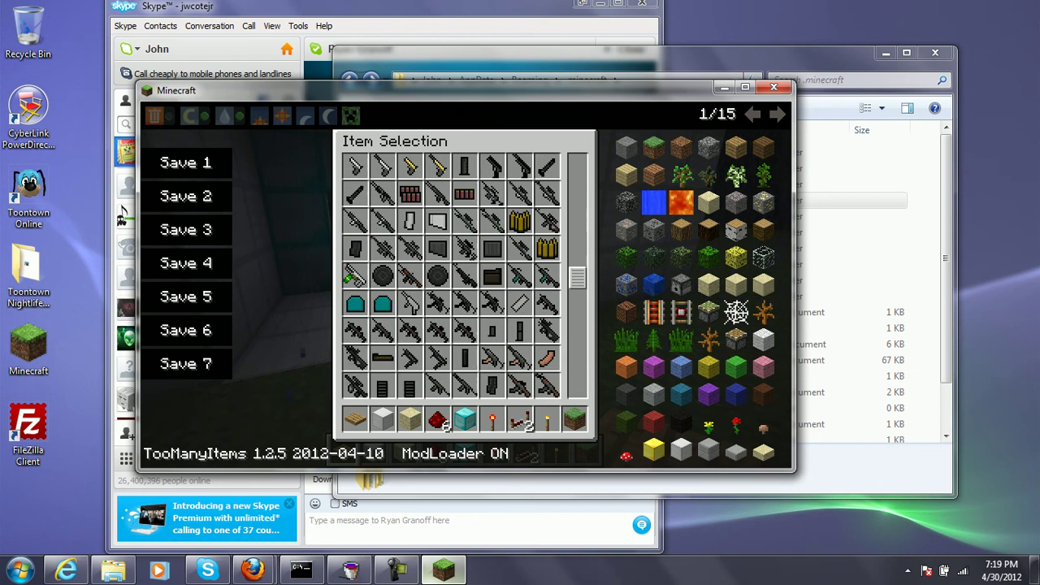
{"action": "scroll", "coordinate": [455, 277], "scroll_direction": "up", "scroll_amount": 8}
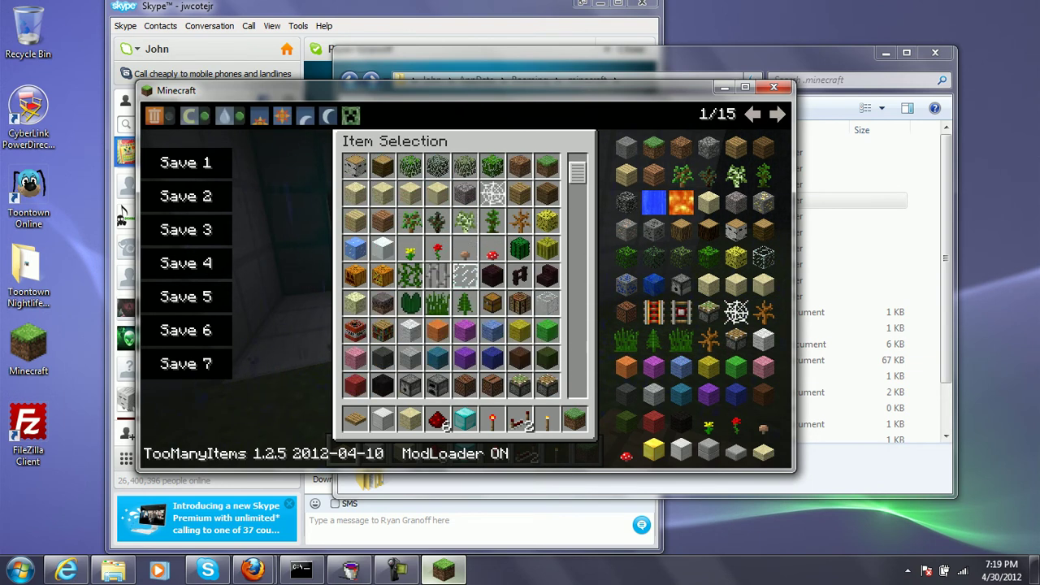
Step: Go to page 2 of the TooManyItems list and clear the item from the eighth hotbar slot
{"action": "left_click", "coordinate": [777, 115]}
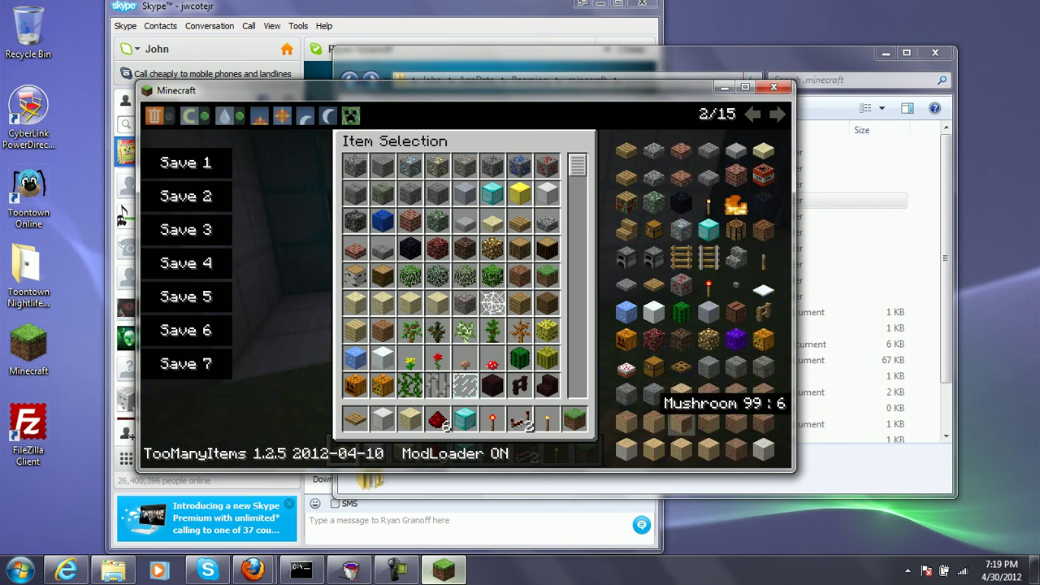
{"action": "left_click", "coordinate": [548, 420]}
{"action": "left_click", "coordinate": [548, 331]}
{"action": "left_click", "coordinate": [682, 395]}
{"action": "left_click", "coordinate": [548, 420]}
{"action": "left_click", "coordinate": [546, 360]}
Step: Browse TooManyItems to page 8 and put two of the mod's weapon items, a rifle first, in the first two hotbar slots
{"action": "left_click", "coordinate": [777, 115]}
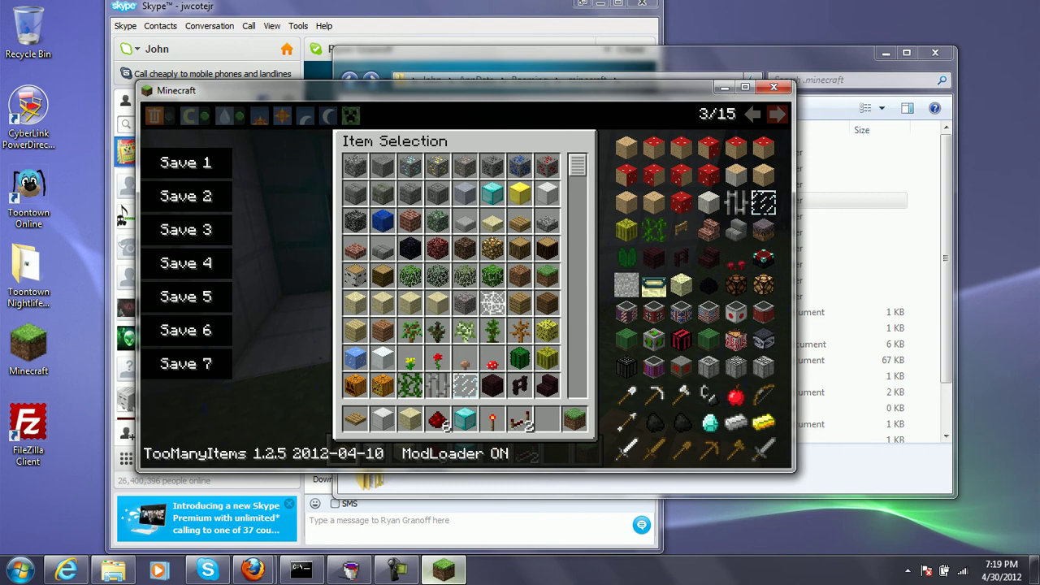
{"action": "scroll", "coordinate": [694, 301], "scroll_direction": "down", "scroll_amount": 1}
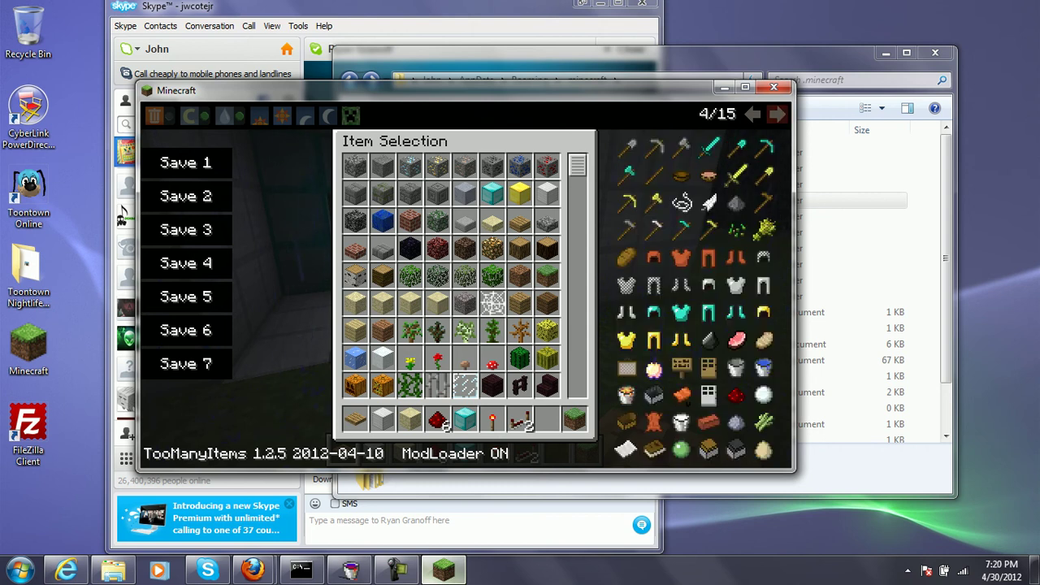
{"action": "scroll", "coordinate": [695, 301], "scroll_direction": "down", "scroll_amount": 1}
{"action": "scroll", "coordinate": [695, 301], "scroll_direction": "down", "scroll_amount": 3}
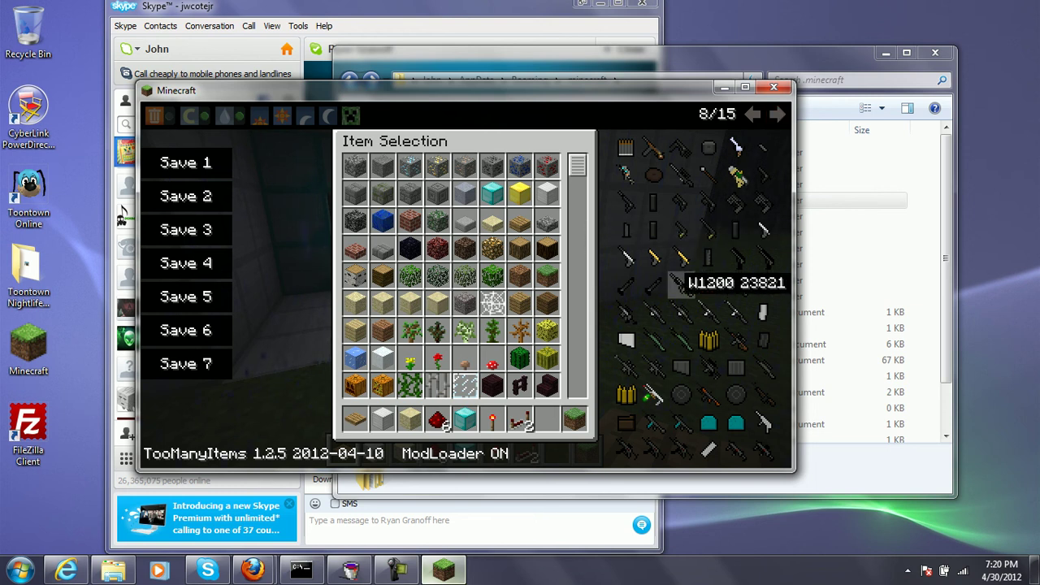
{"action": "scroll", "coordinate": [464, 276], "scroll_direction": "down", "scroll_amount": 10}
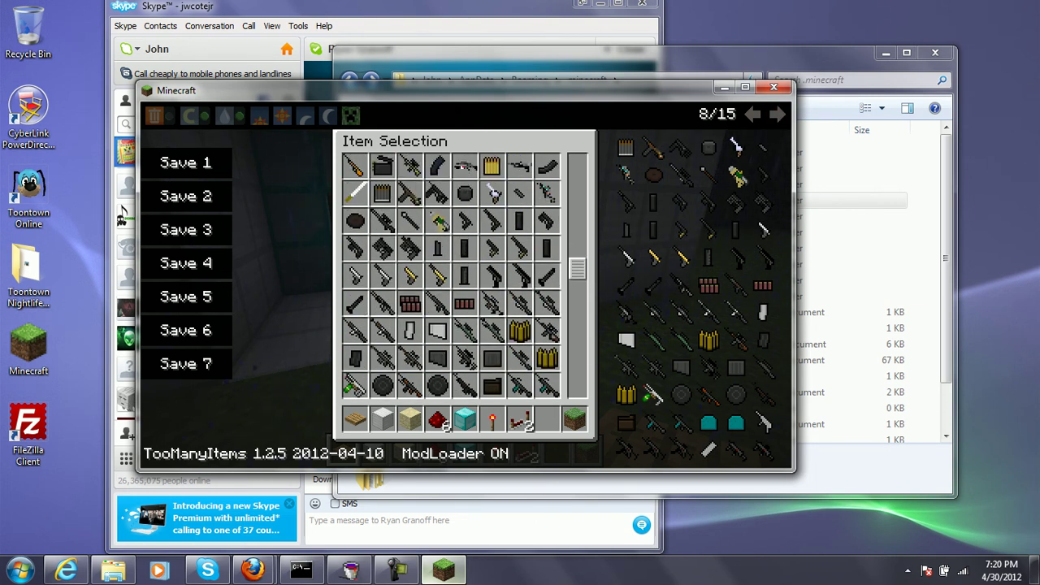
{"action": "scroll", "coordinate": [388, 248], "scroll_direction": "up", "scroll_amount": 1}
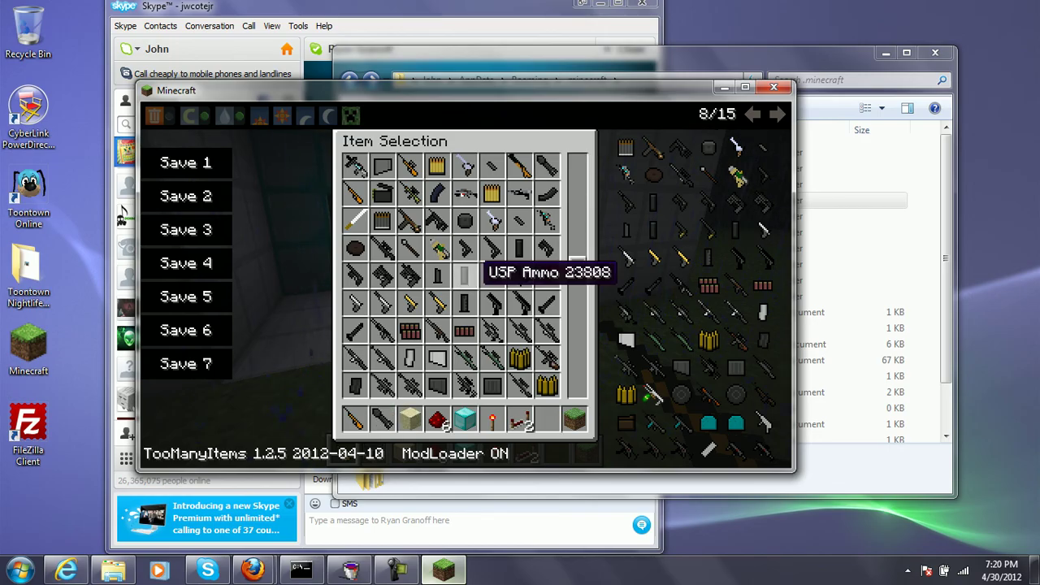
Step: Leave the inventory and fly up over the white block building with the rifle in hand, ending at the screen recorder
{"action": "key", "text": "e"}
{"action": "key", "text": "space"}
{"action": "key", "text": "space"}
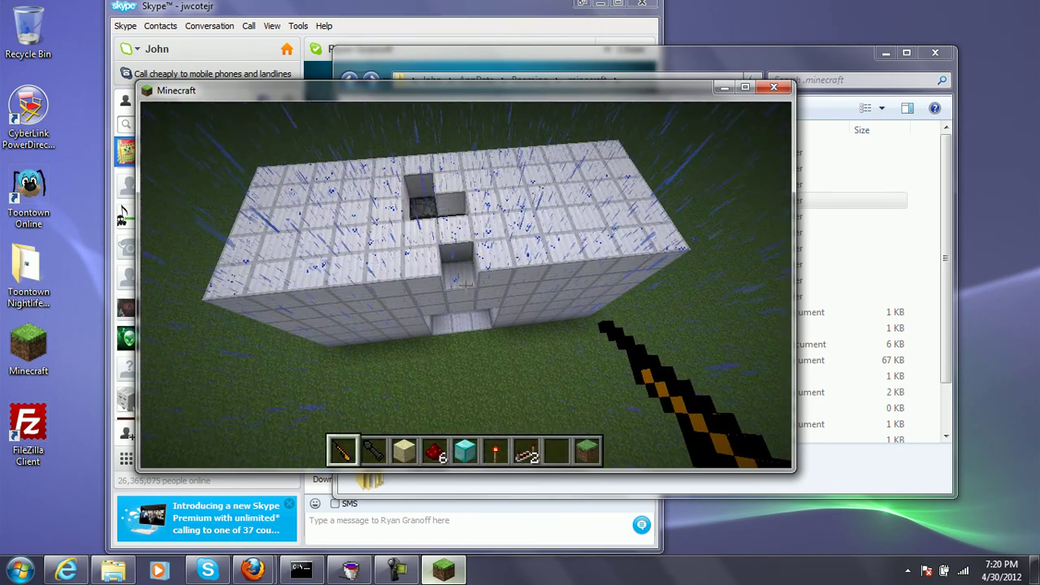
{"action": "key", "text": "w"}
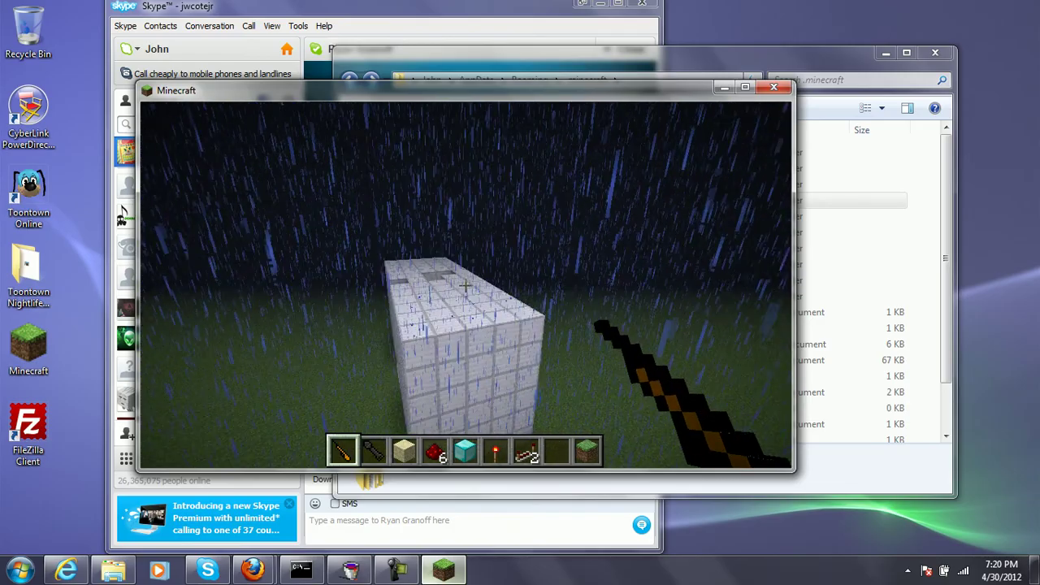
{"action": "left_click", "coordinate": [396, 571]}
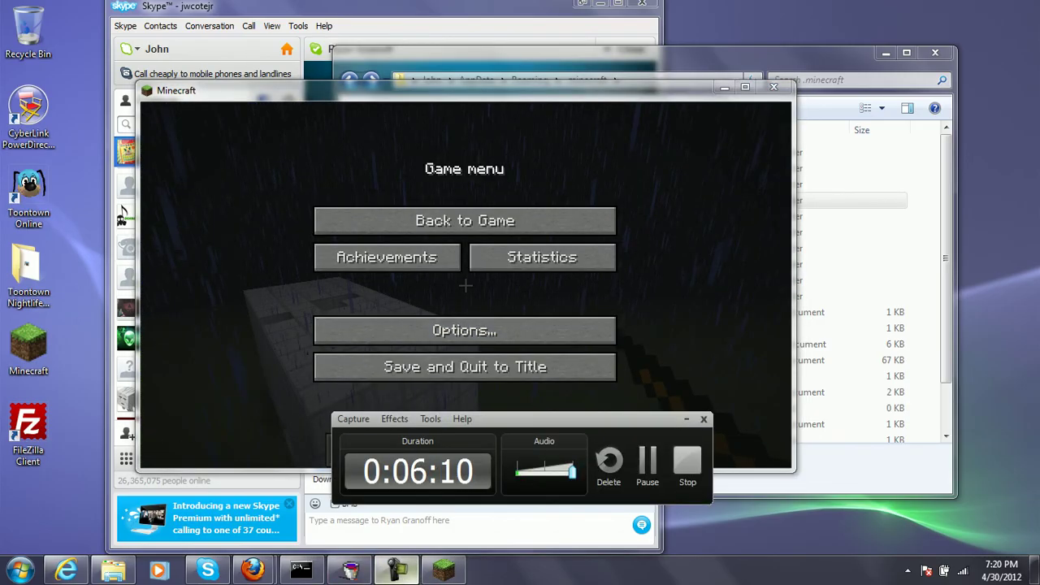